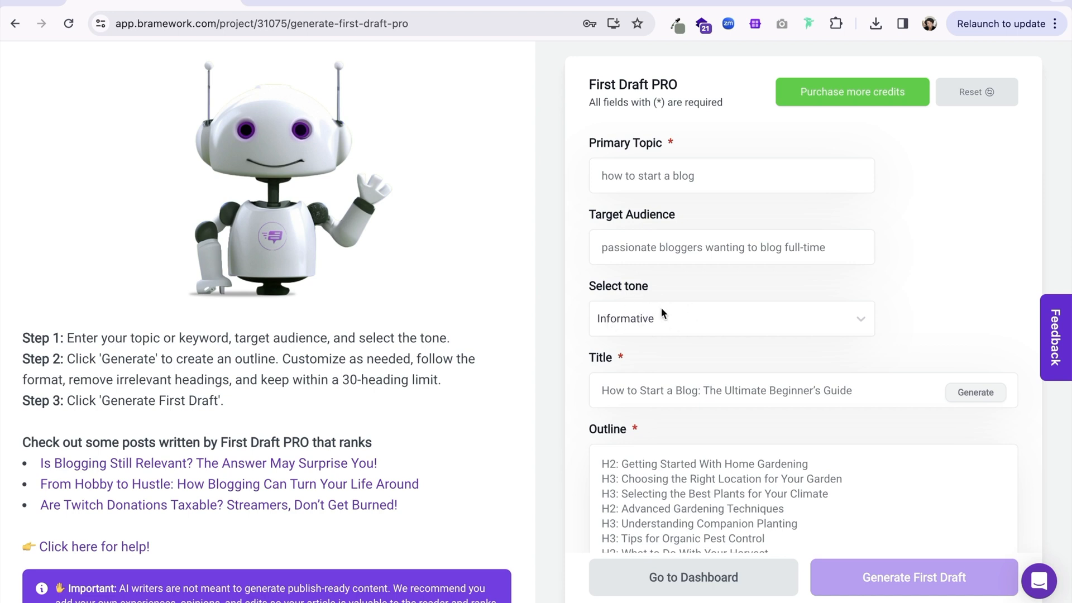
left_click(857, 330)
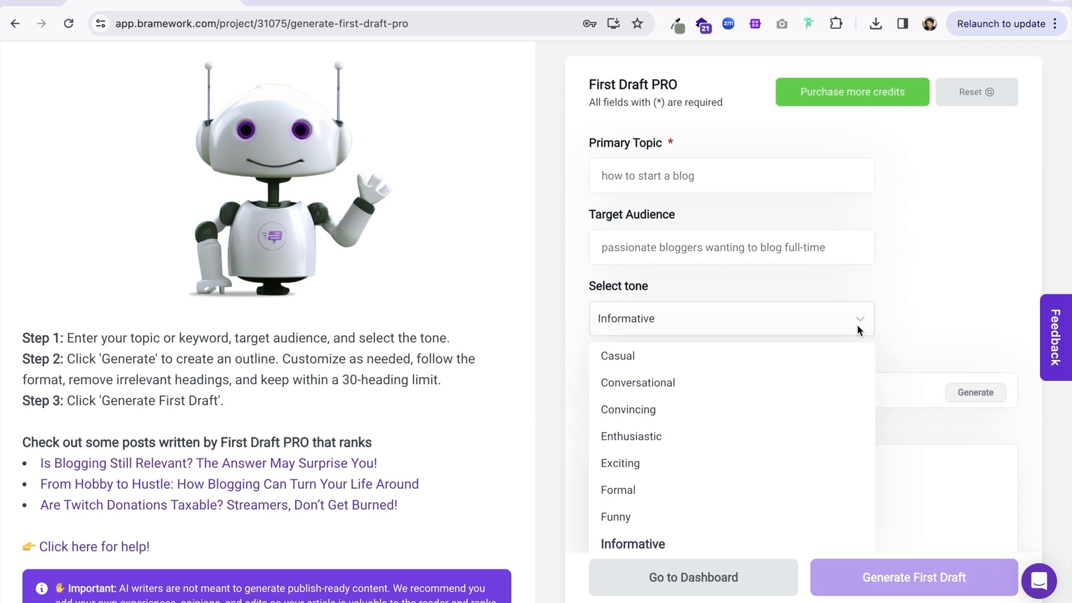
left_click(969, 270)
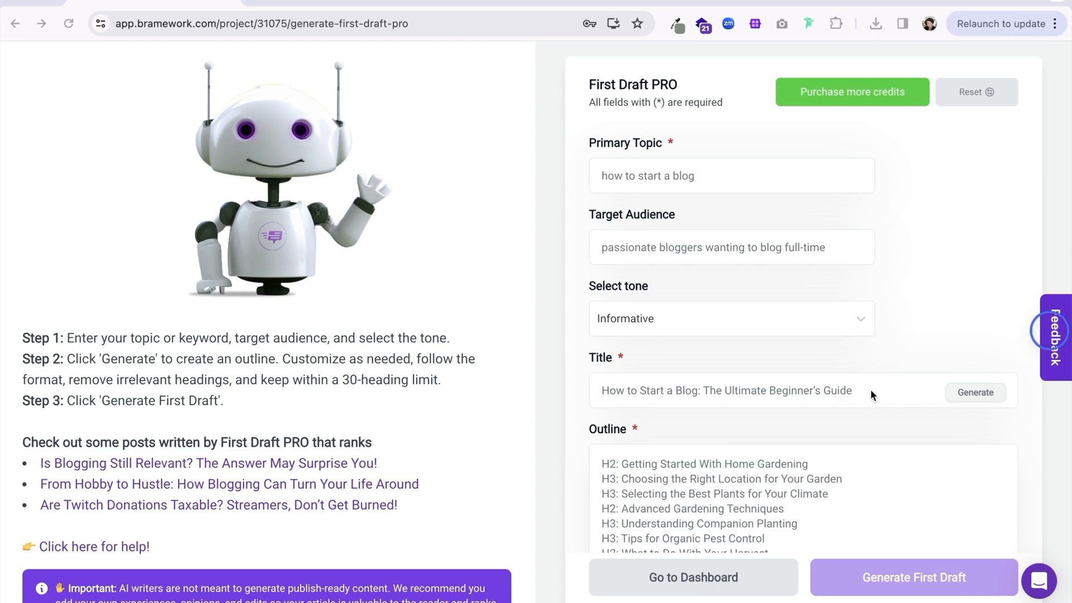
- Set the primary topic of the First Draft PRO form to "best insurance affiliate programs"
left_click(694, 176)
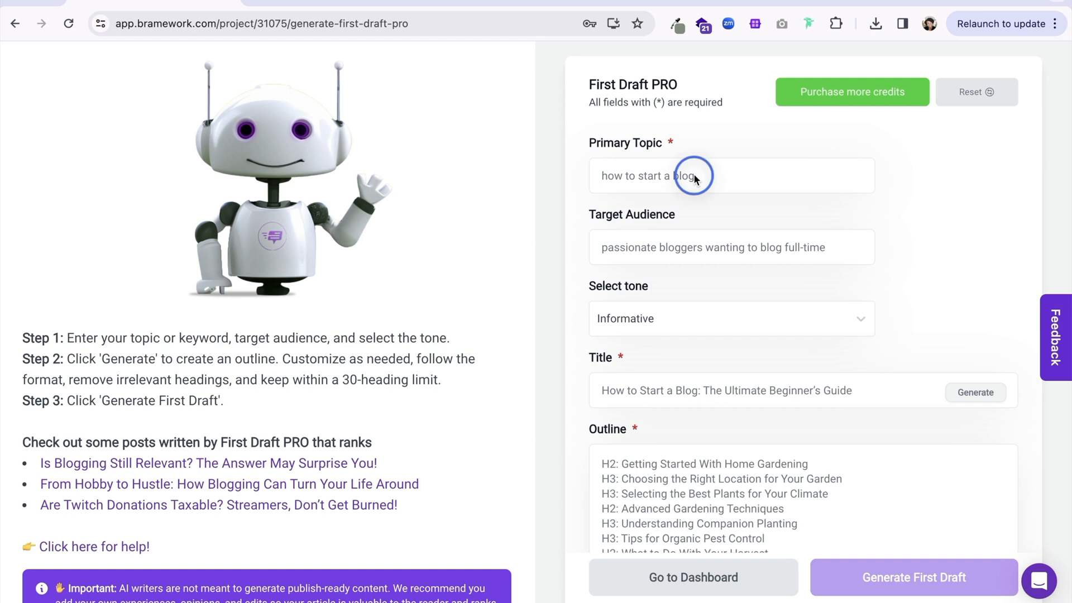
key("Down")
key("Return")
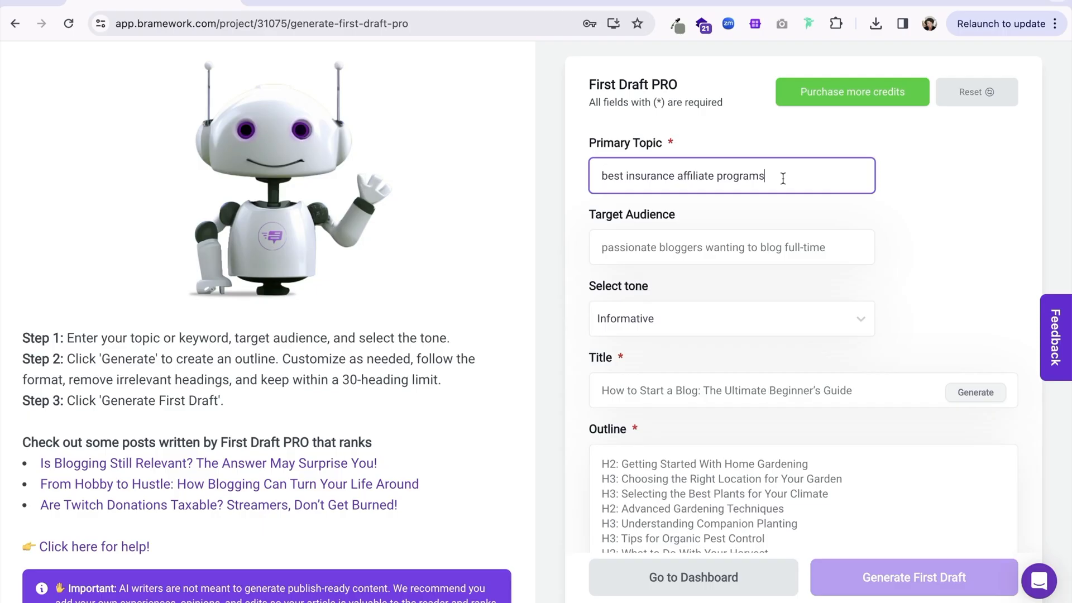
scroll(782, 178, "down", 1)
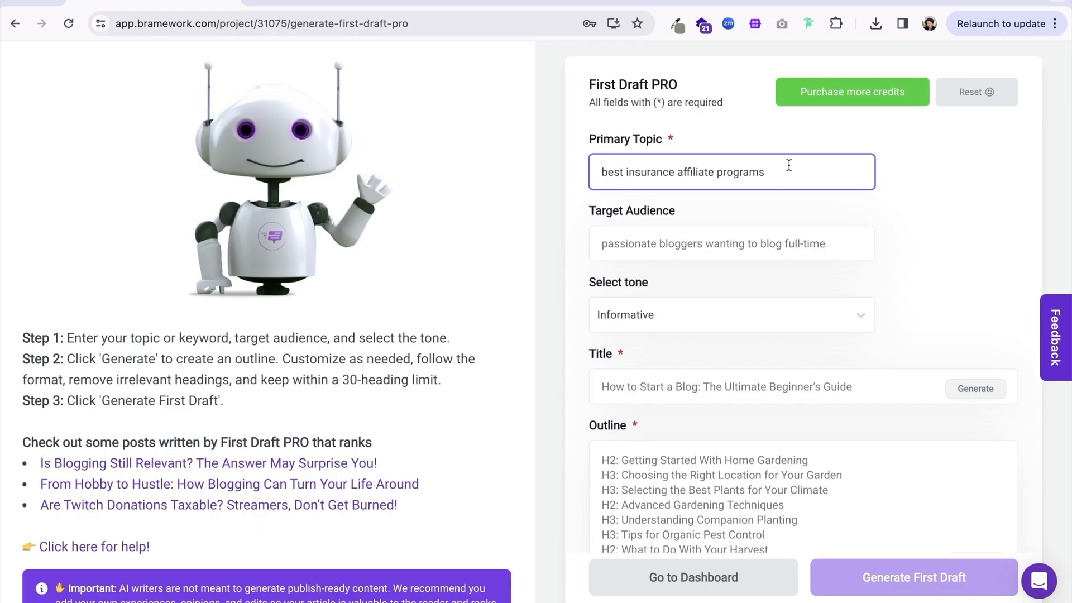
left_click_drag(601, 172, 624, 175)
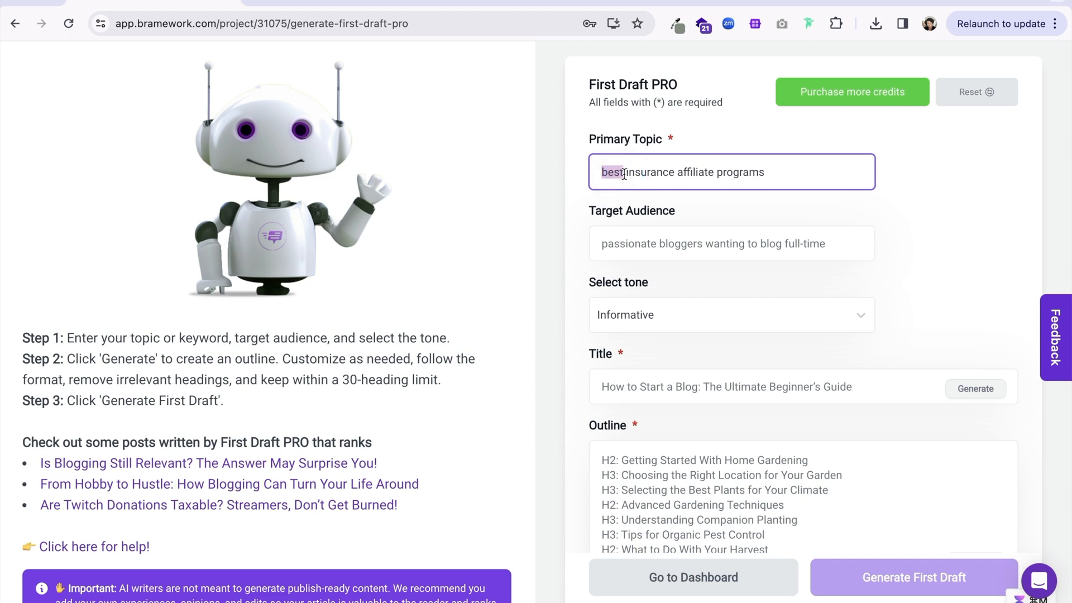
left_click(923, 217)
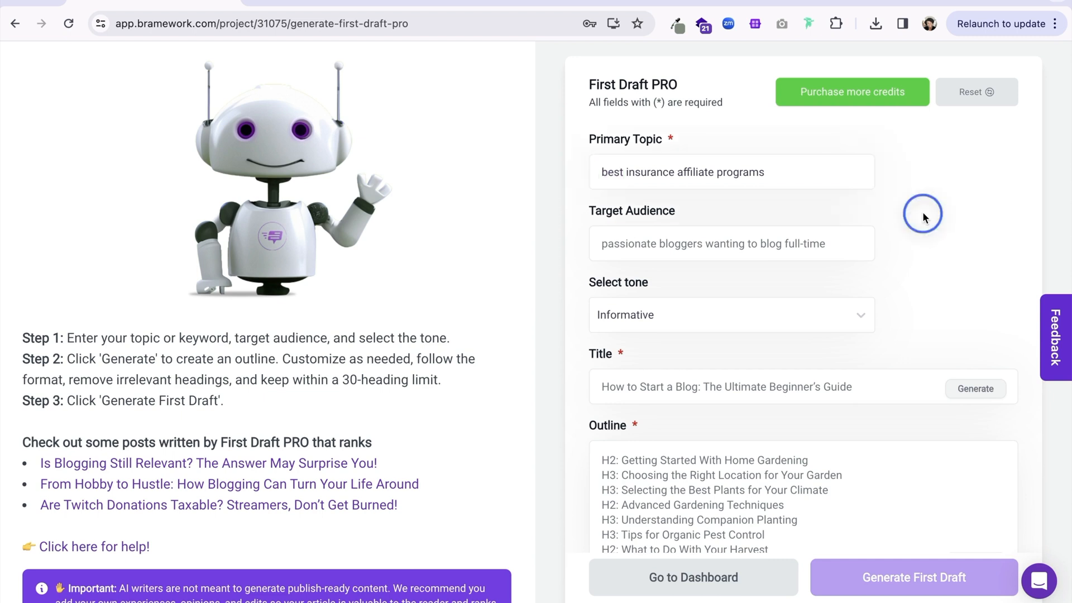
left_click(1051, 328)
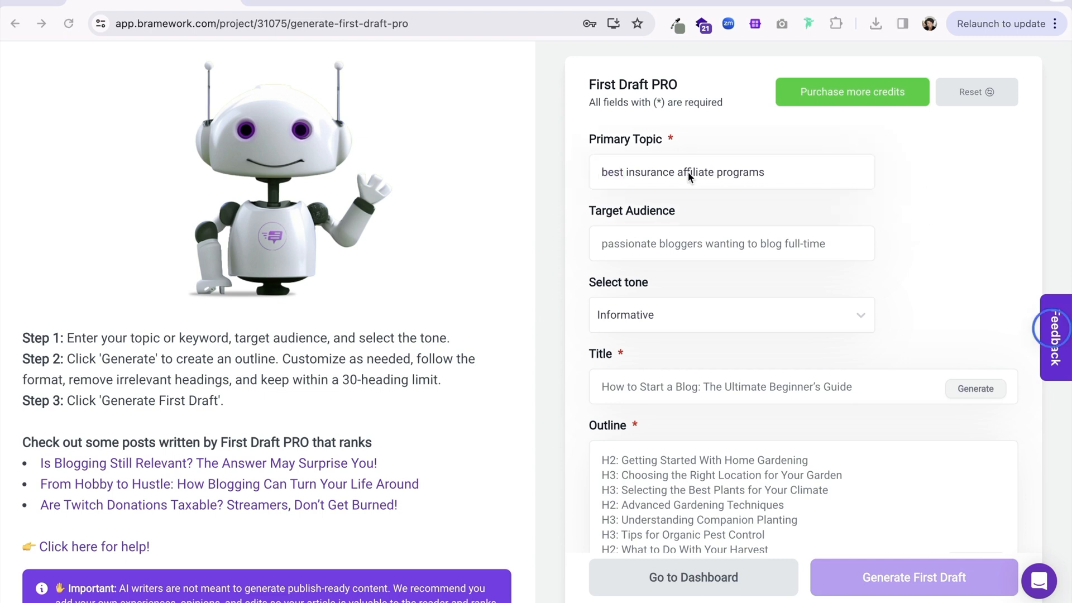
- Try "affiliate vs partner marketing" as the primary topic in place of the insurance one
left_click(689, 173)
key("super+a")
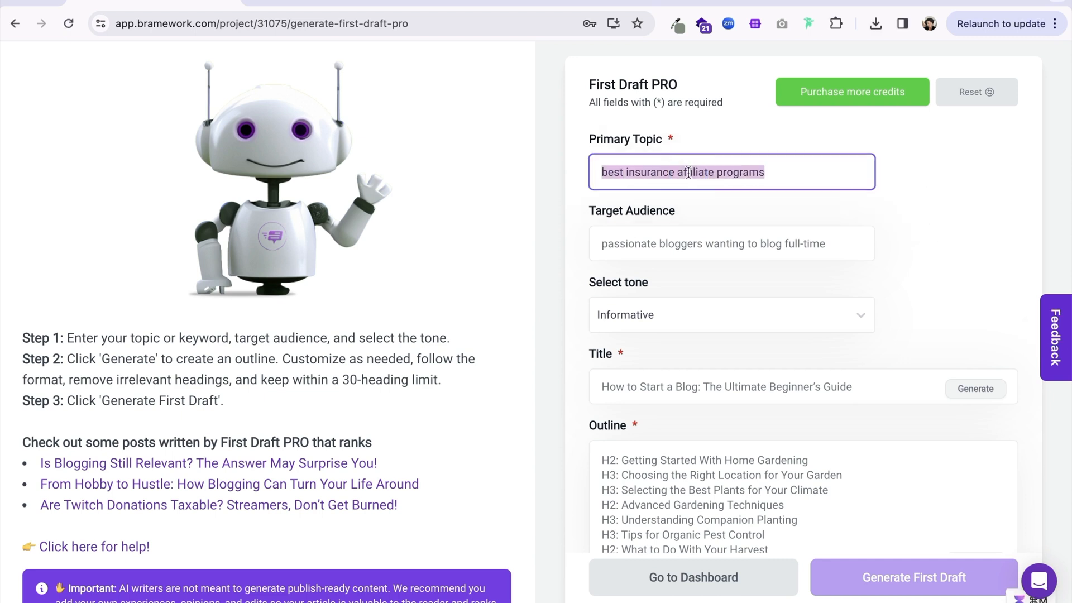
type("affiliate vs partner")
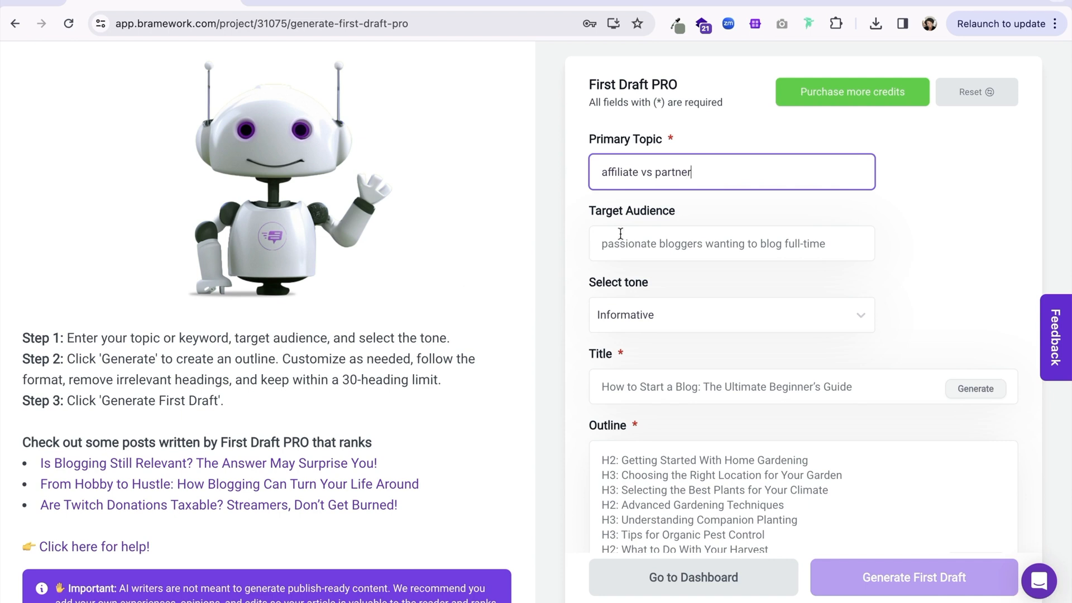
type(" marketing")
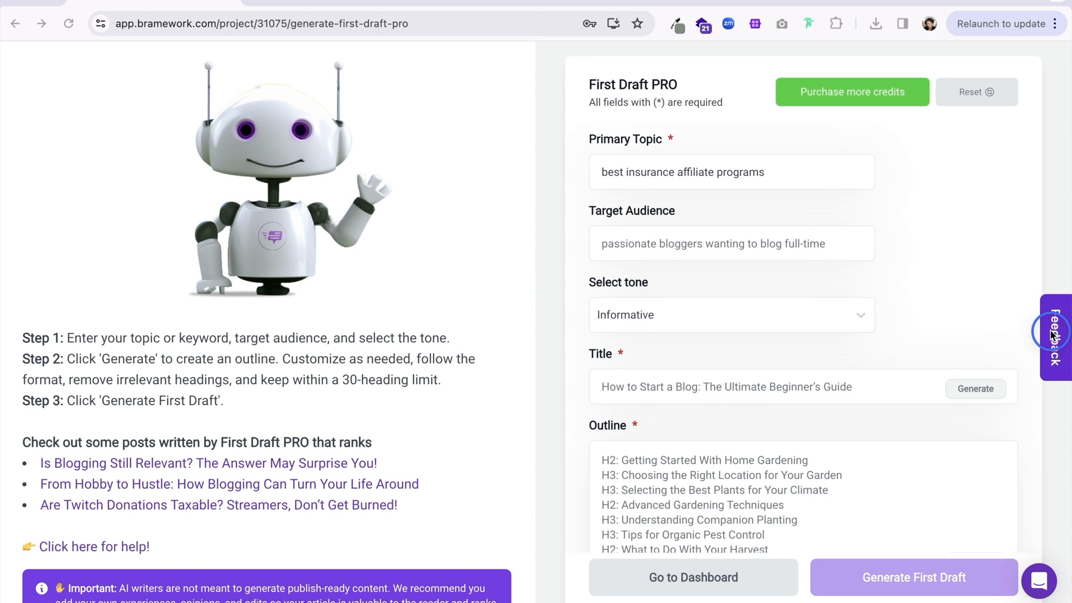
left_click(1049, 332)
- Set the writing tone of the draft to Conversational
left_click(854, 315)
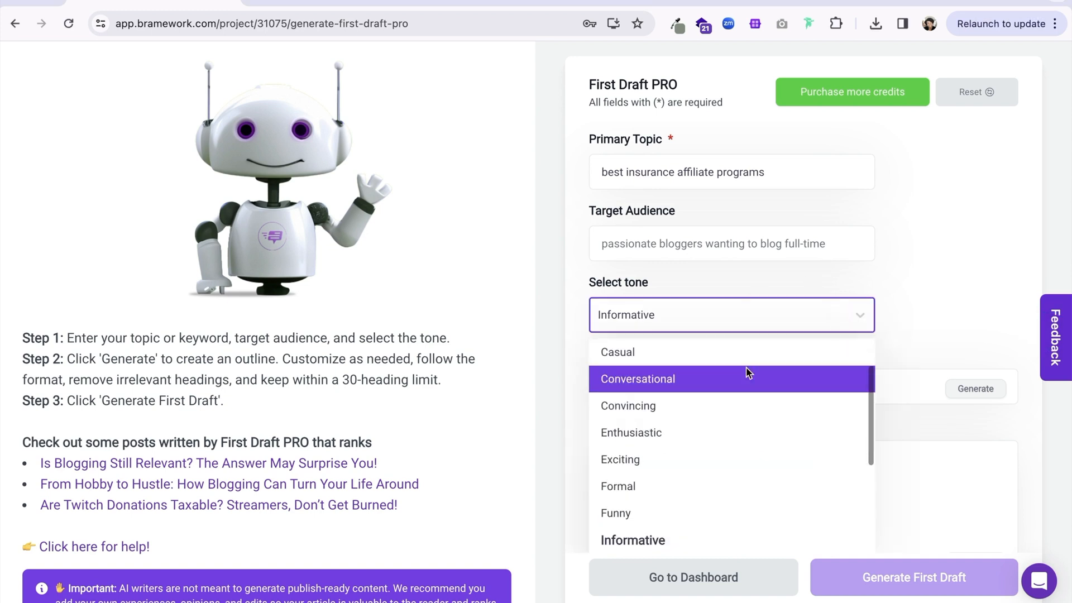
left_click(725, 383)
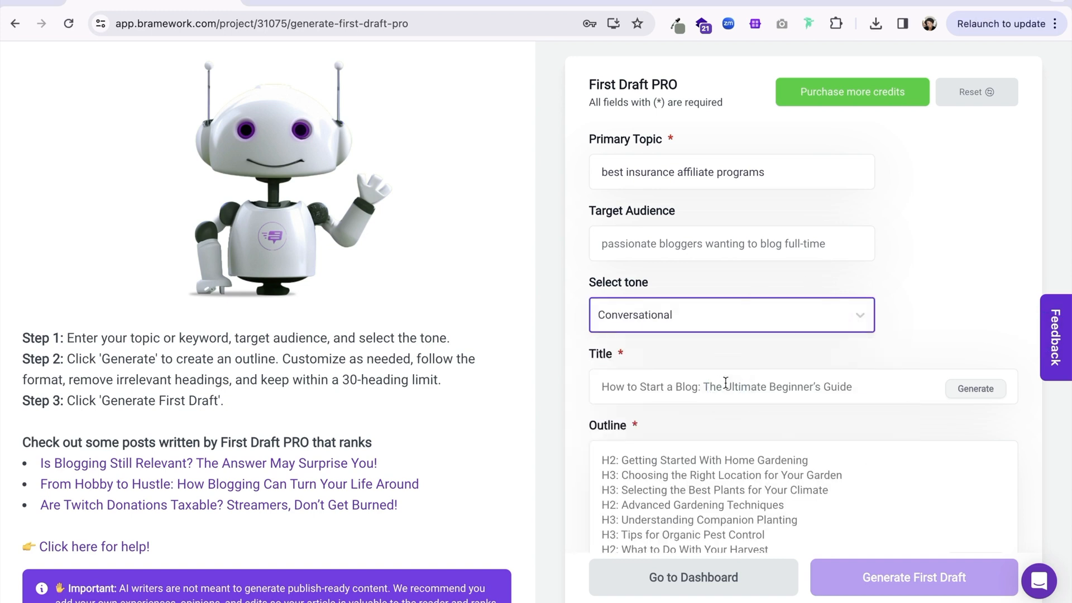
left_click(1048, 335)
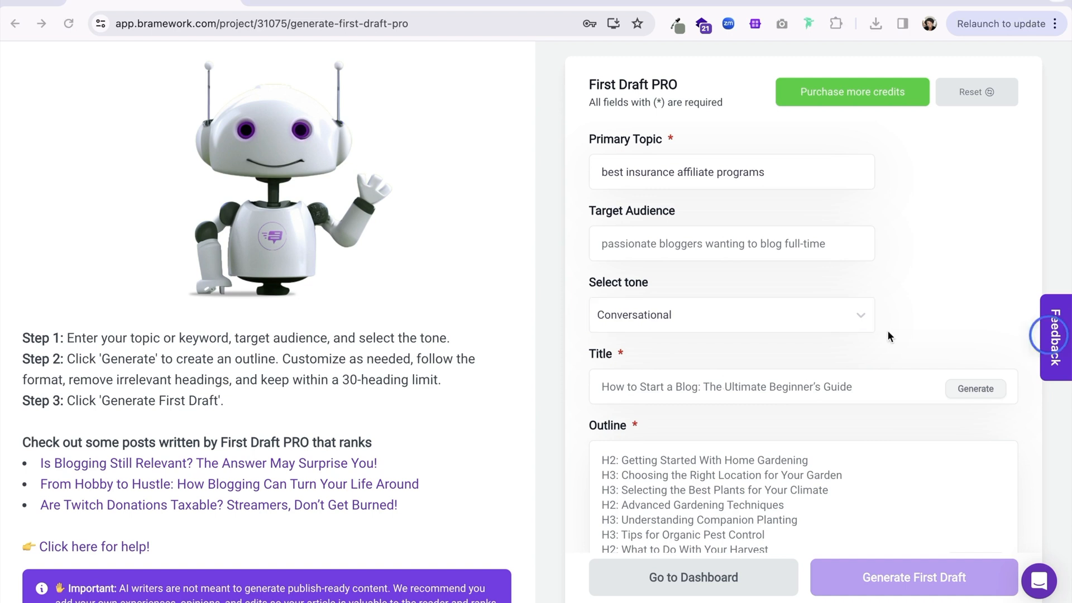
- Generate an article title from the primary topic and generate the heading outline for it
left_click(982, 387)
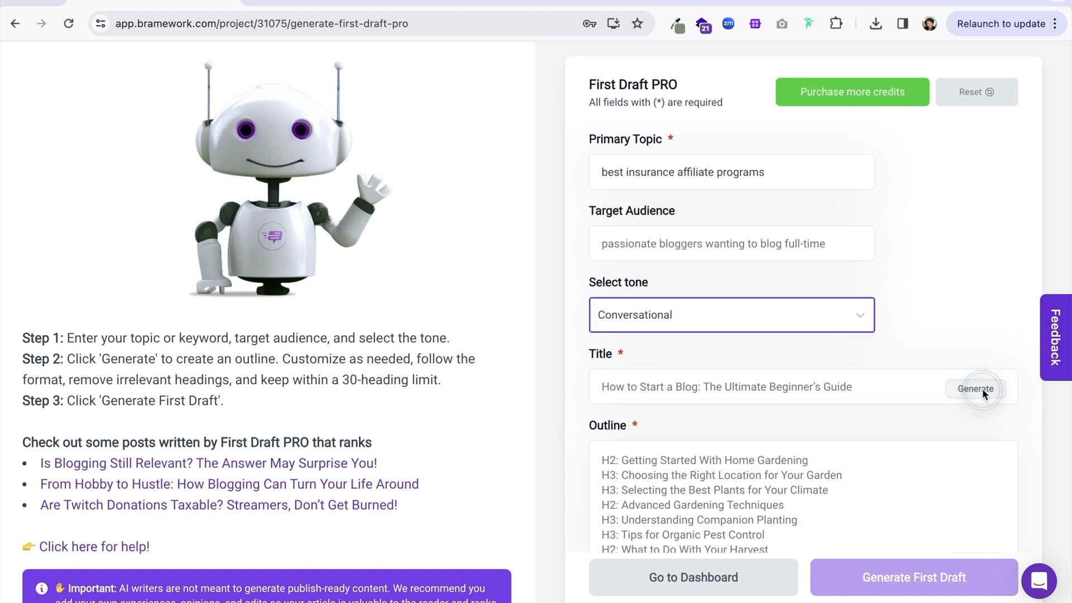
scroll(908, 452, "down", 1)
scroll(911, 457, "down", 1)
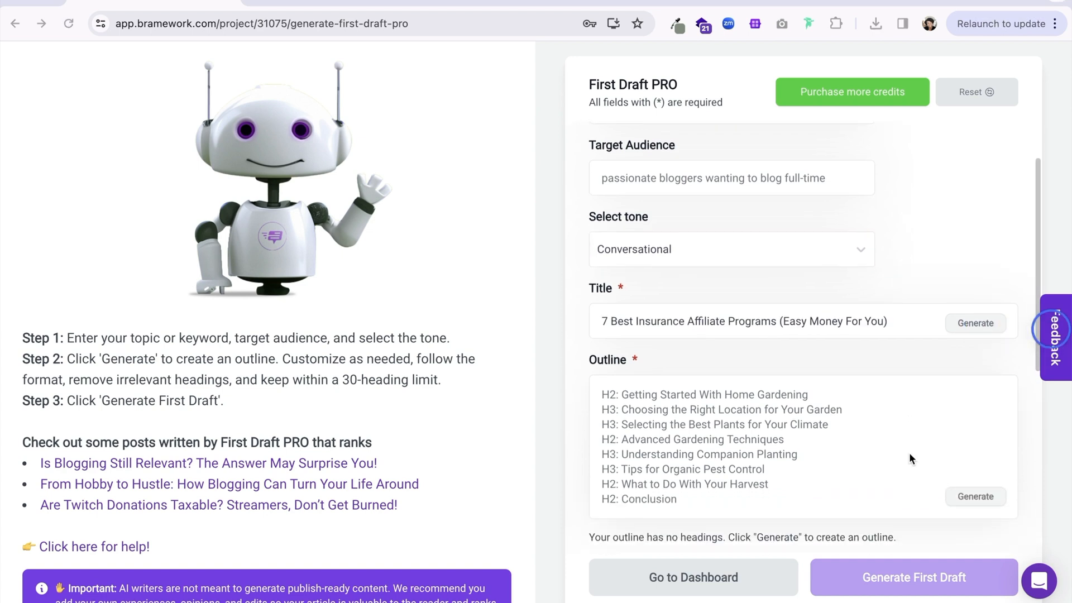
scroll(909, 454, "down", 1)
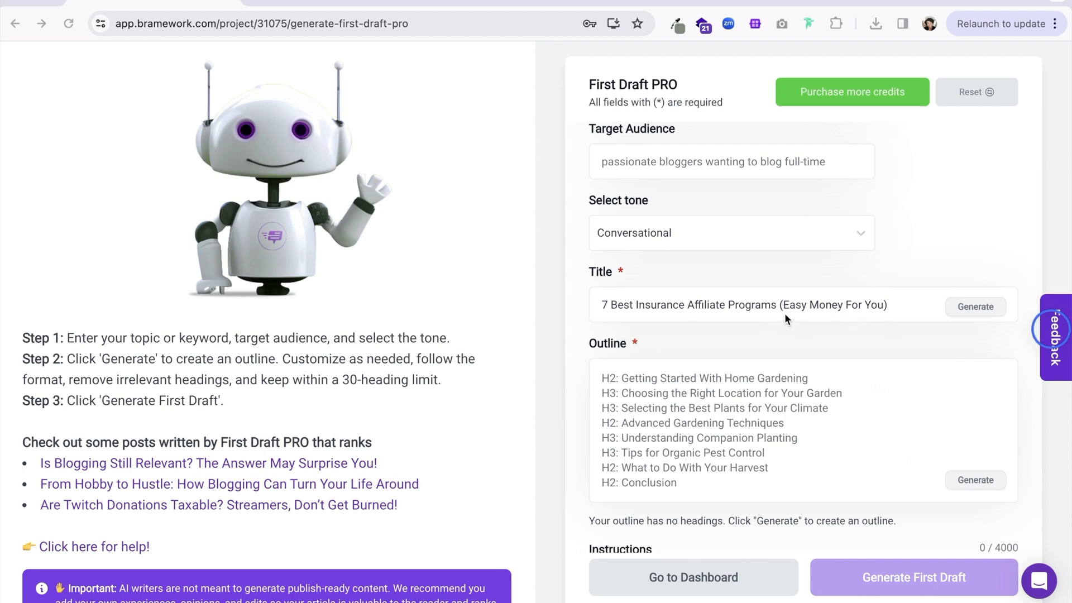
left_click(978, 480)
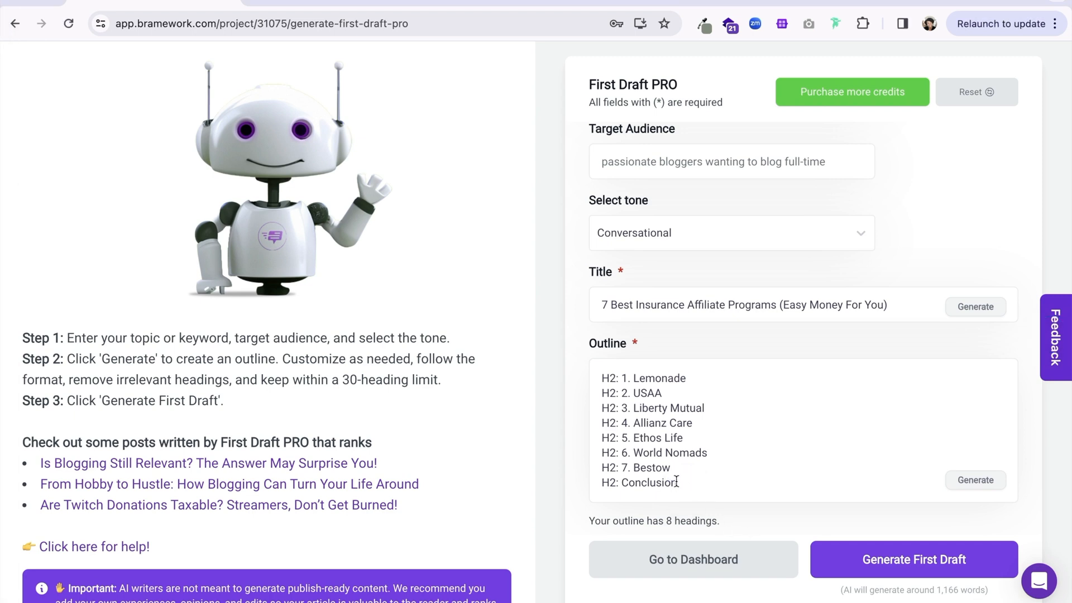
- Try removing the "6. World Nomads" and "7. Bestow" headings from the outline and undo the deletion
left_click_drag(672, 469, 601, 455)
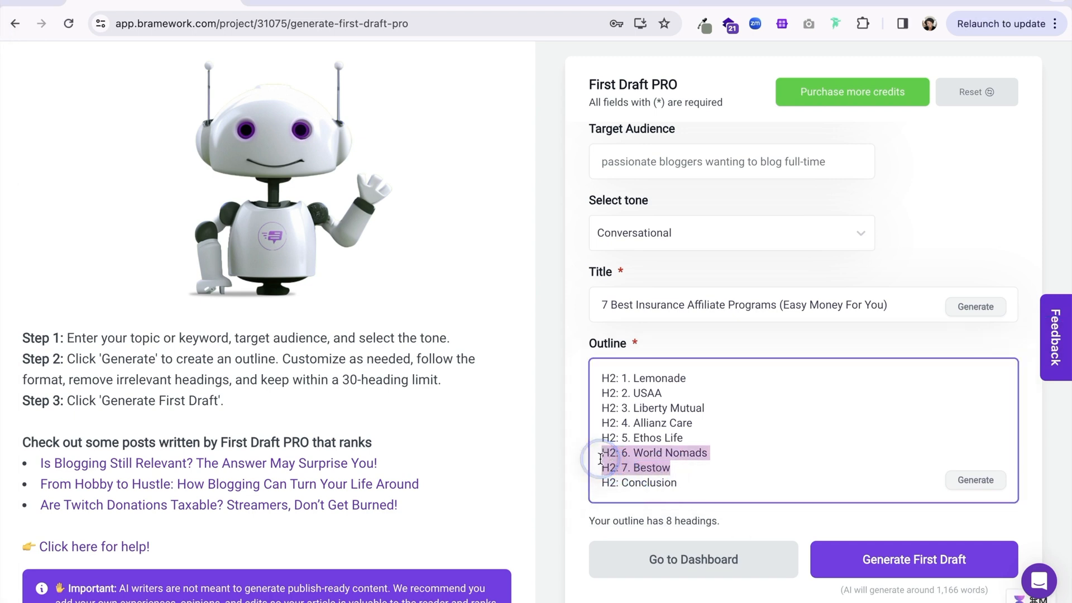
key("BackSpace")
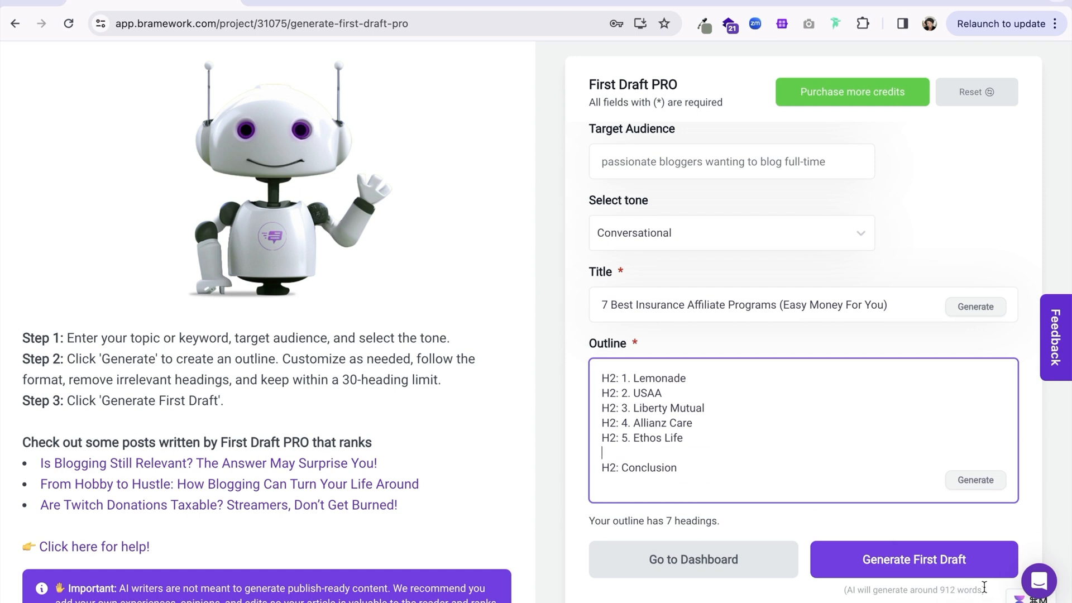
key("super+z")
left_click(706, 439)
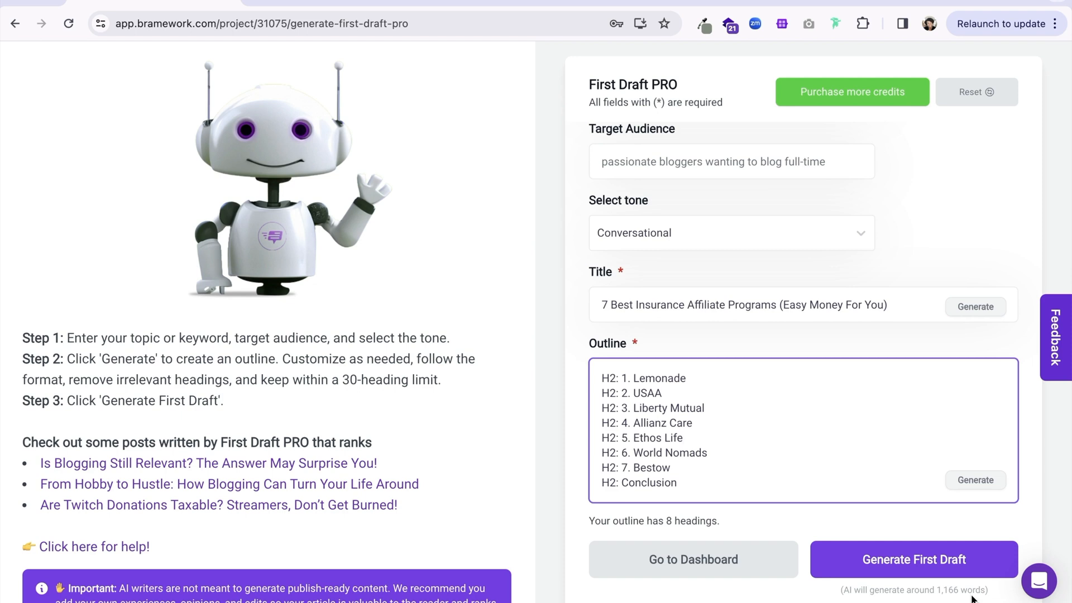
- Fill in the instructions with "Please include the following statistics when appropriate in the blog post:" and the list of affiliate marketing statistics with their sources
scroll(930, 495, "down", 2)
scroll(929, 495, "down", 3)
scroll(929, 495, "down", 4)
scroll(929, 495, "down", 1)
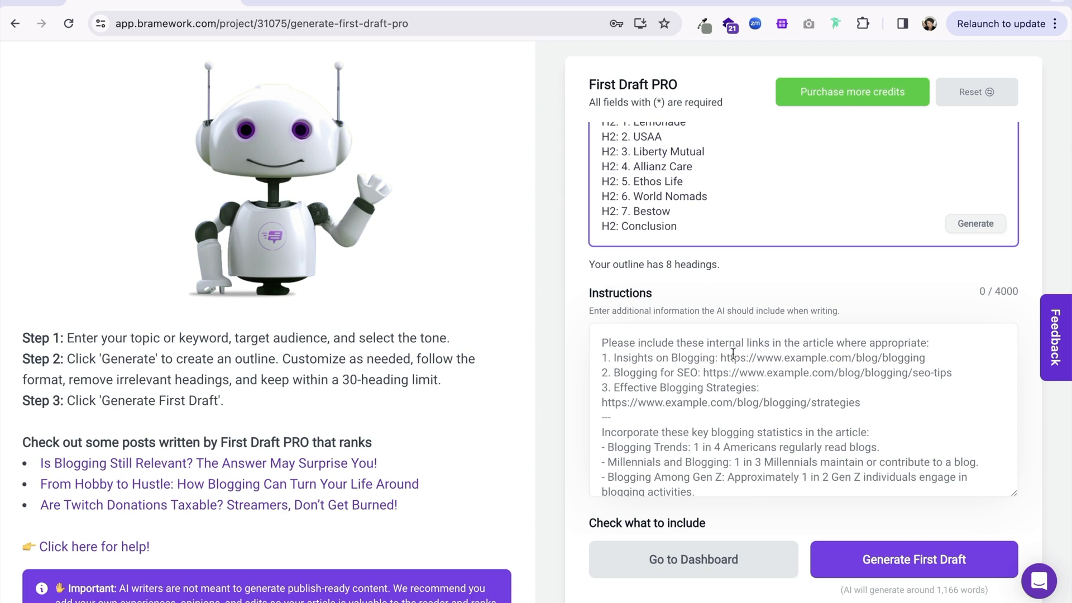
scroll(730, 403, "down", 1)
scroll(730, 403, "down", 2)
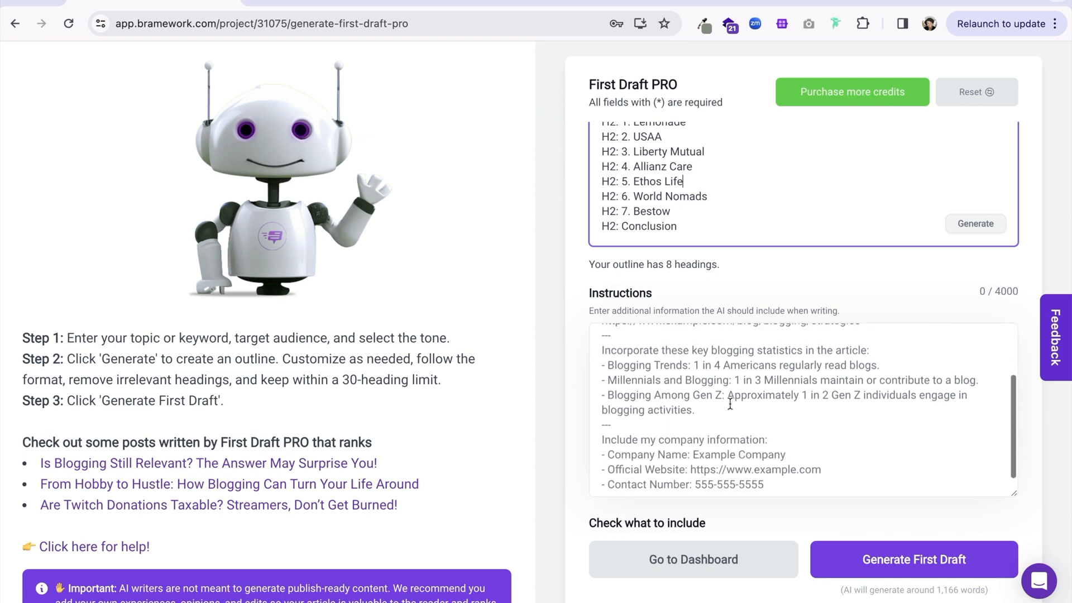
scroll(730, 403, "up", 3)
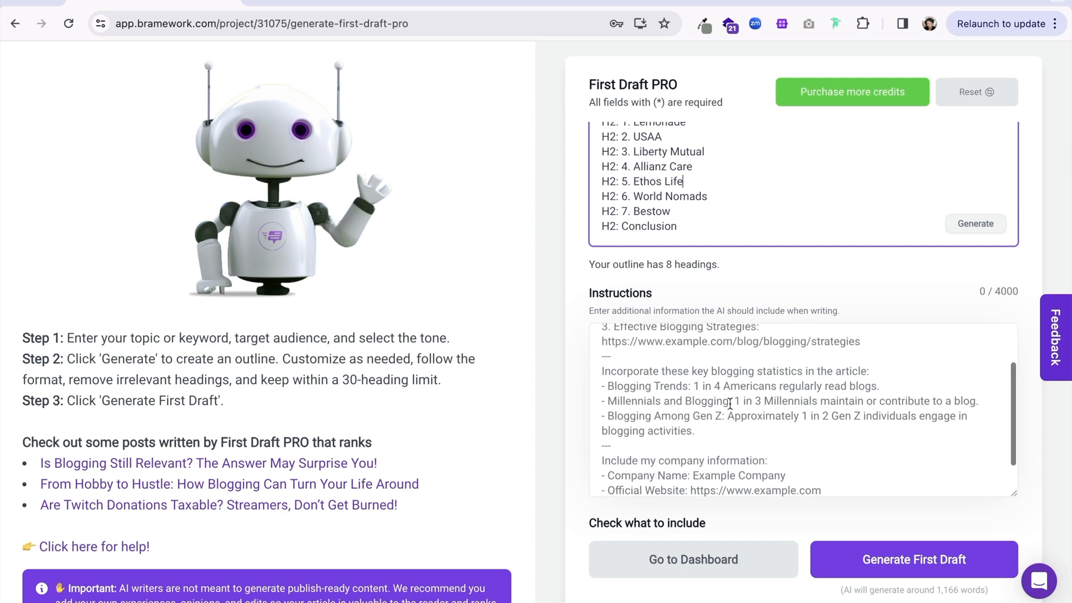
scroll(730, 403, "up", 2)
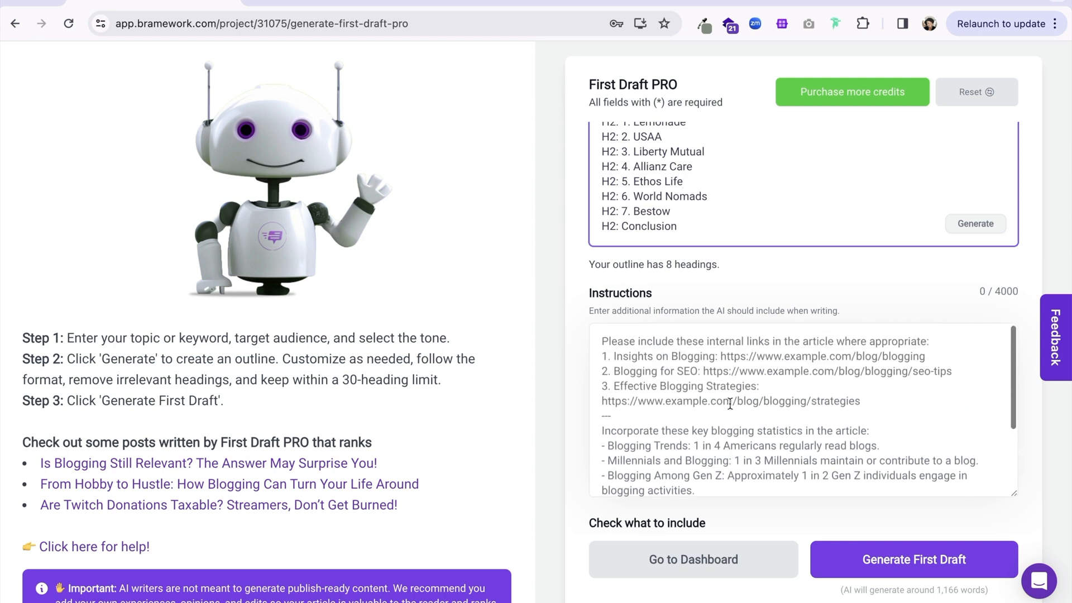
left_click(603, 341)
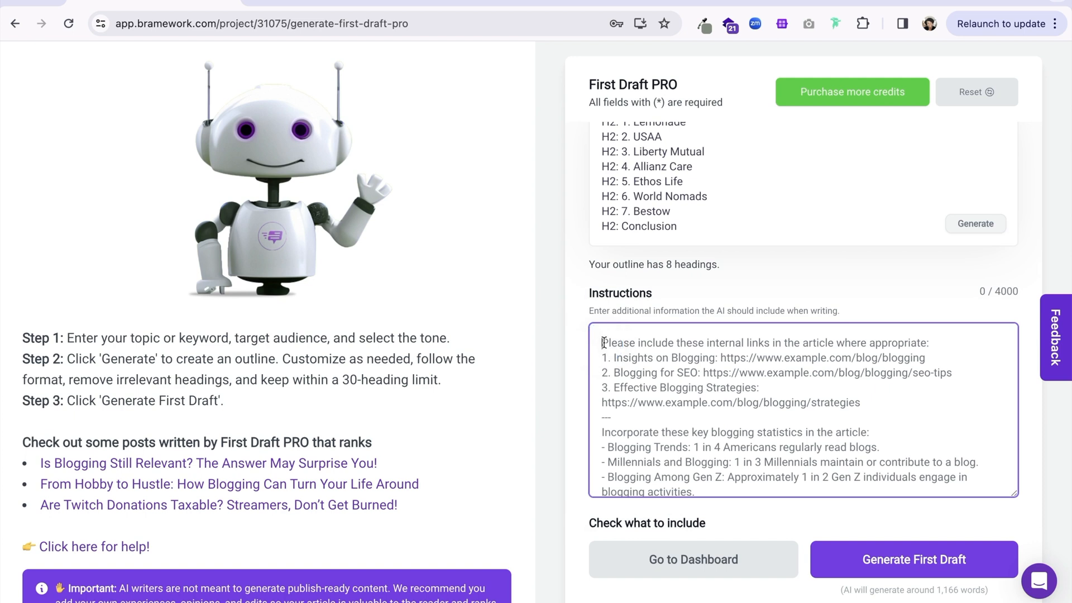
type("Please include the following statistics when appropriate in the blog post: • \"Over 80% of brands use affiliate marketing programs \" (https://www.luisazhou.com/blog/affiliate-marketing-statistics/) • \"The biggest affiliate marketing traffic source is SEO at 69.22%.\" (https://firstsiteguide.com/affiliate-marketing-stats/) • \"Affiliates are the top marketing method for 40% of US-based merchants.\" (https://moneyzine.com/startup-resources/affiliate-marketing-statistics/) • \"About 76% of publishers like affiliate marketing because it monetizes their content.\" (Awin)")
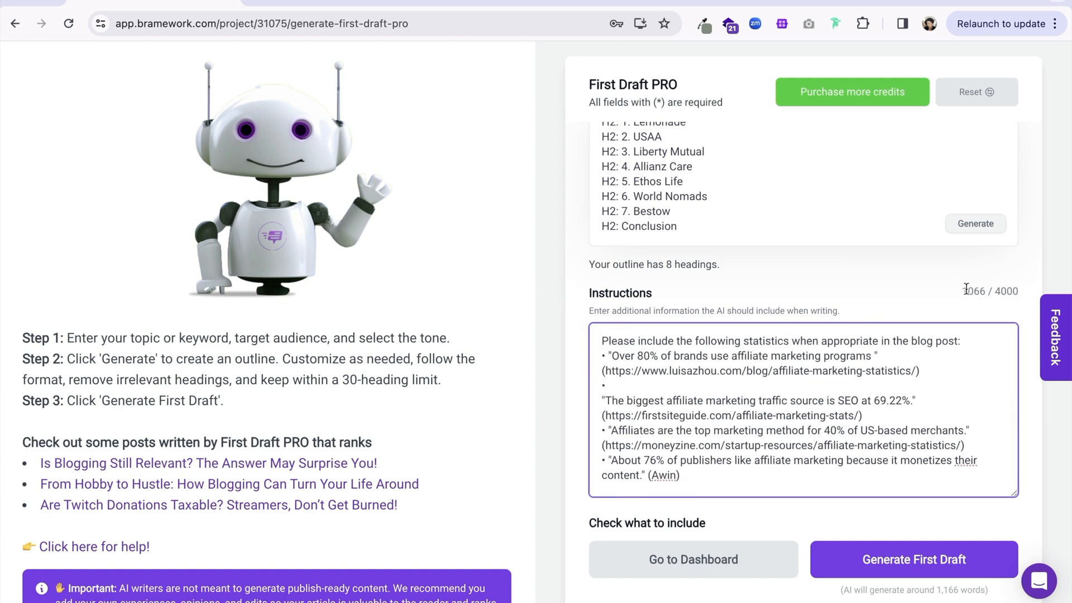
left_click_drag(996, 291, 1019, 293)
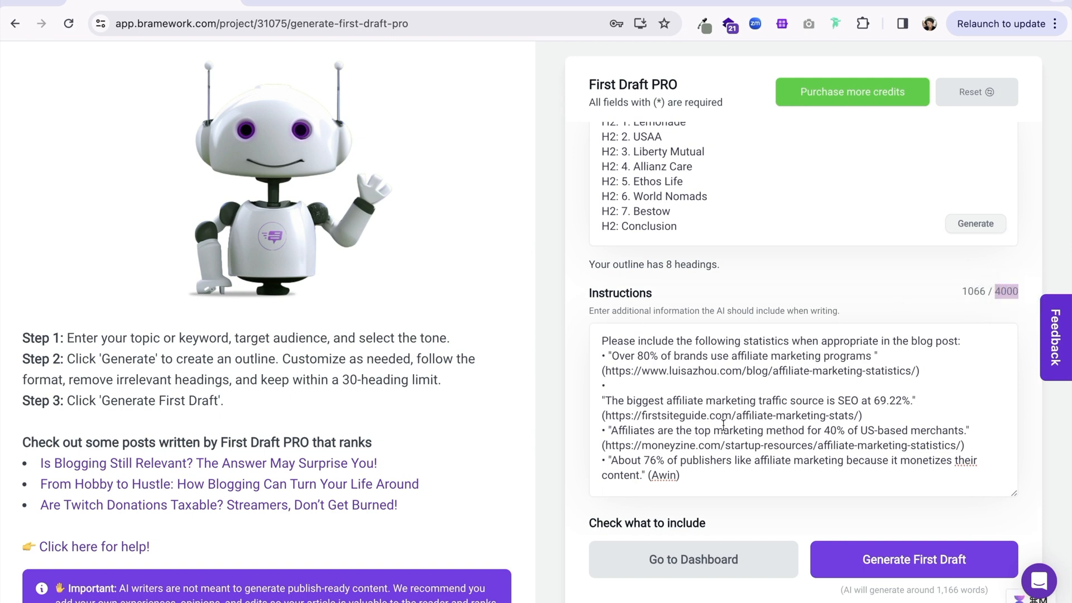
- Include 3 Title Suggestions, 3 Meta Descriptions Suggestions, Image Alt Text Suggestions, Bold Important Text, Outbound Links, FAQs and Cite Sources in the draft
scroll(913, 372, "down", 2)
scroll(913, 372, "down", 1)
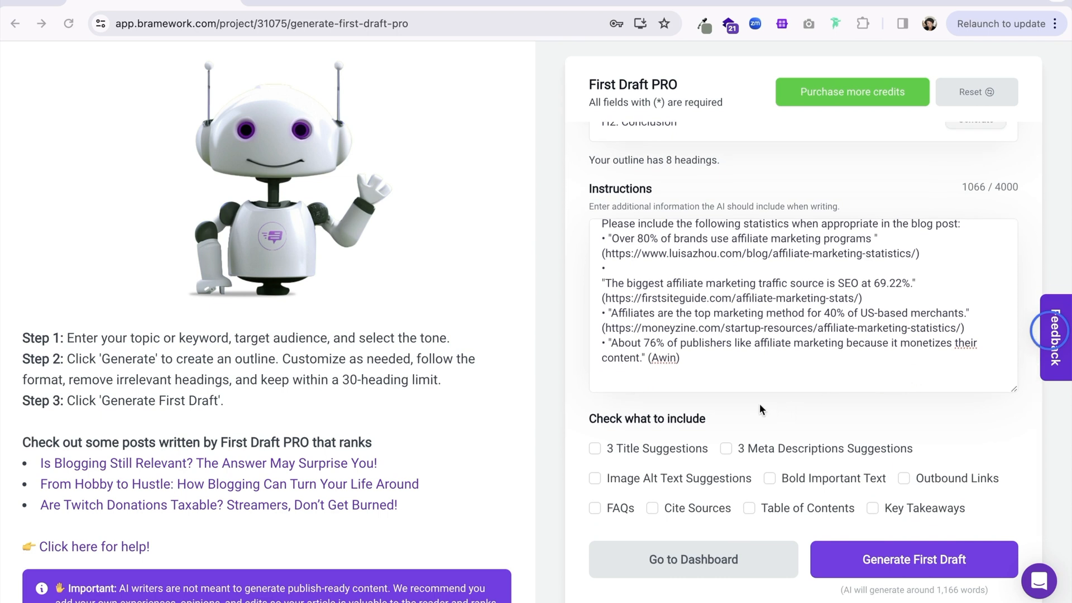
left_click(595, 448)
left_click(598, 448)
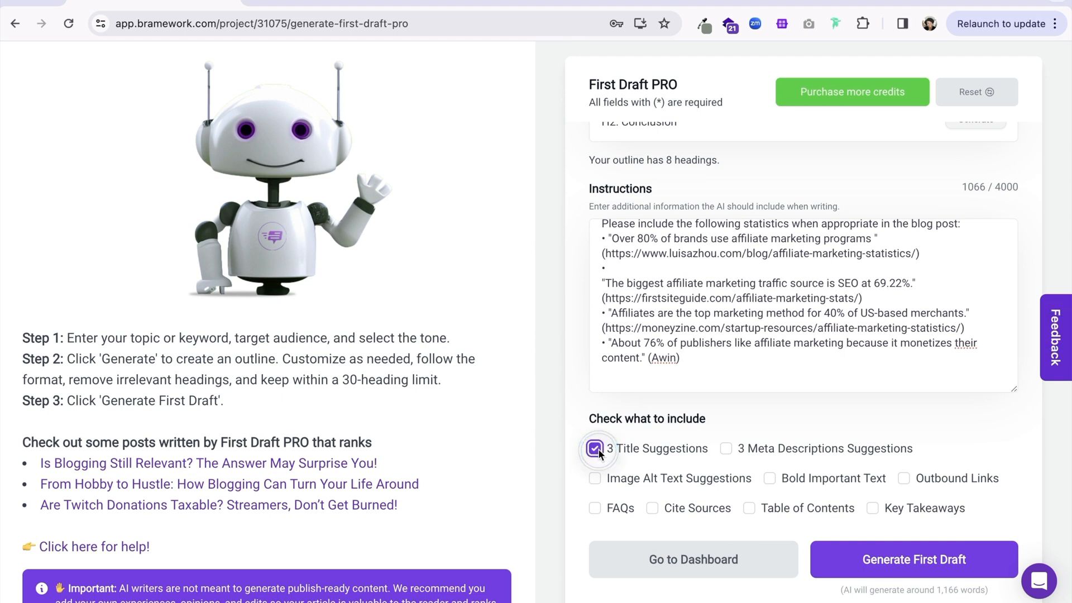
left_click(725, 449)
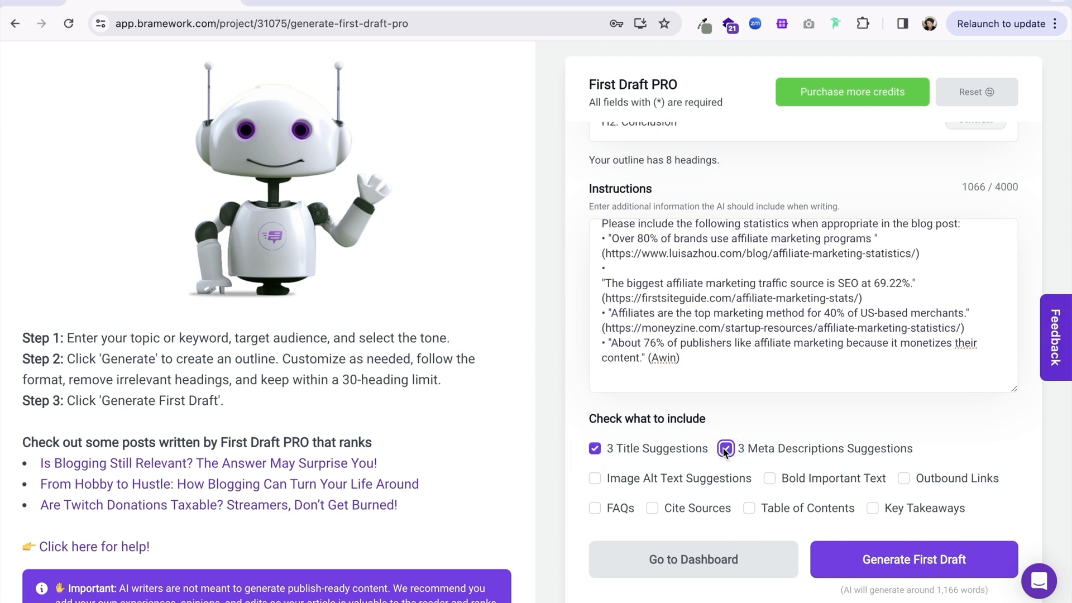
left_click(595, 479)
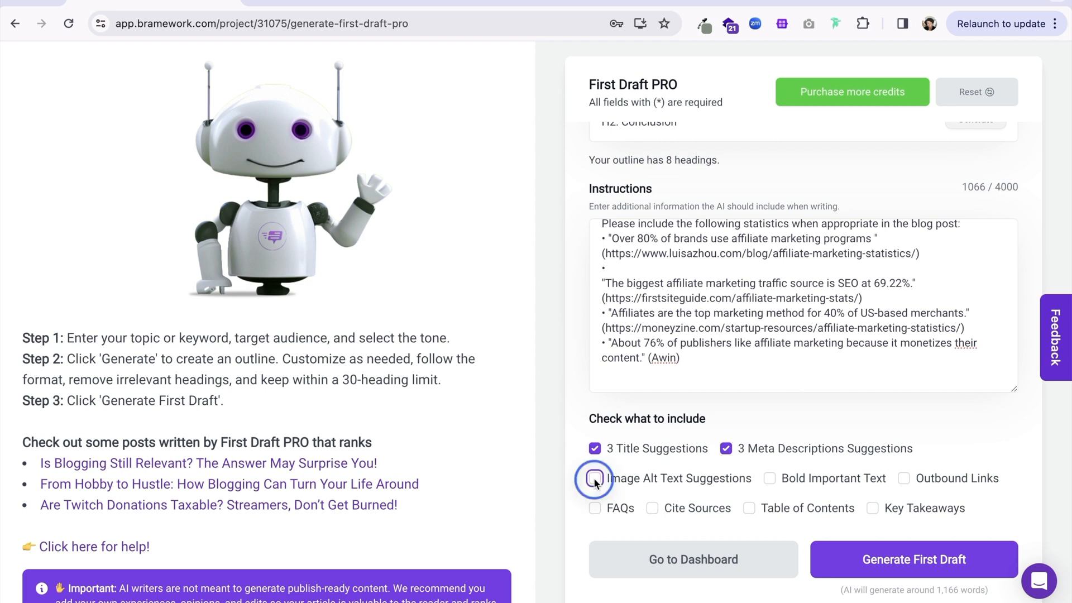
left_click(771, 479)
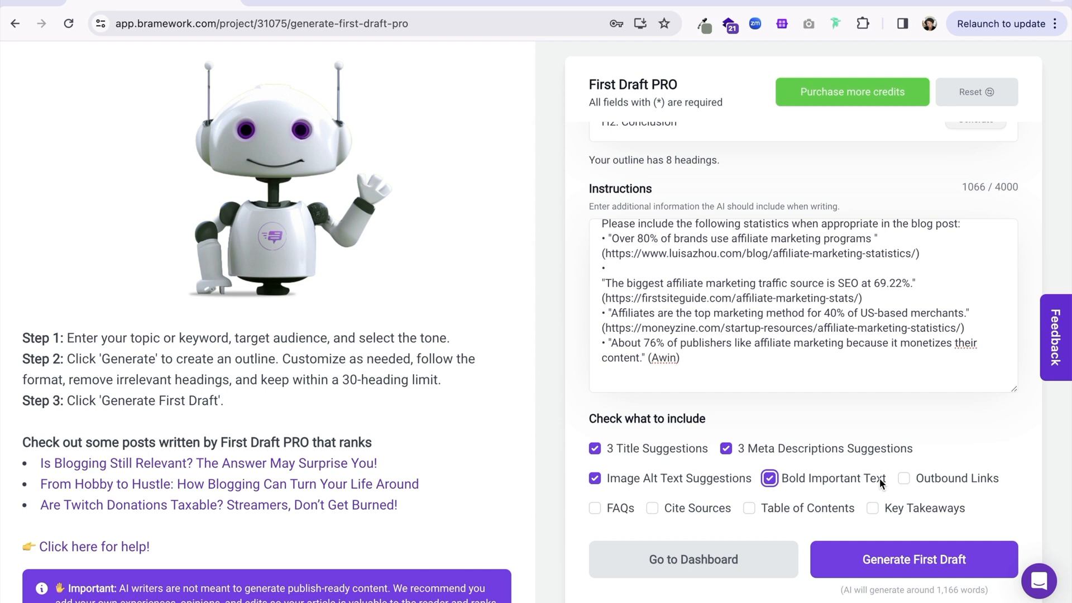
left_click(902, 479)
left_click(595, 508)
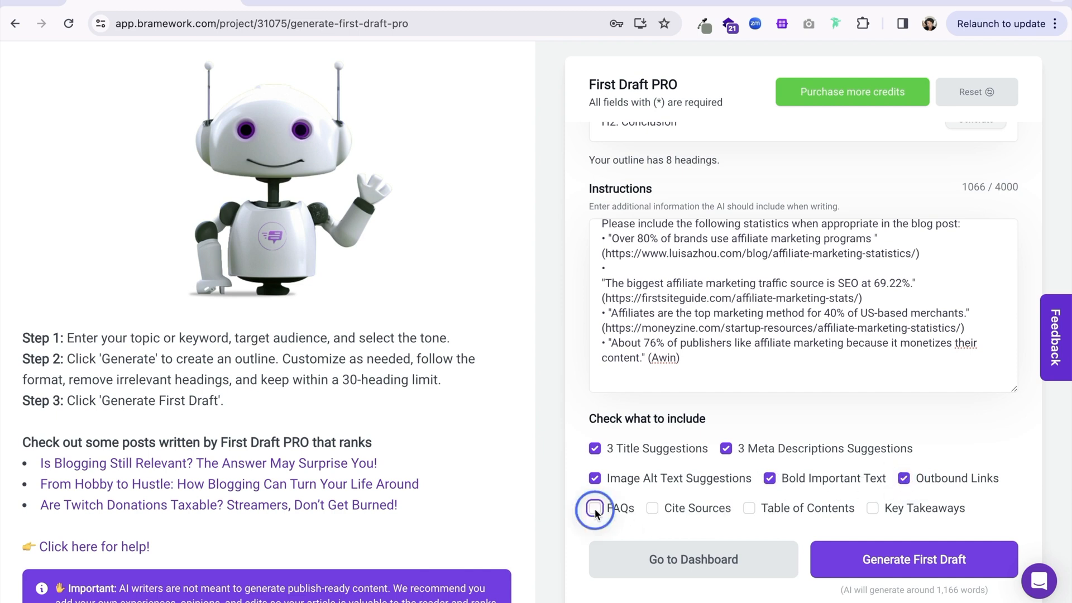
left_click(652, 508)
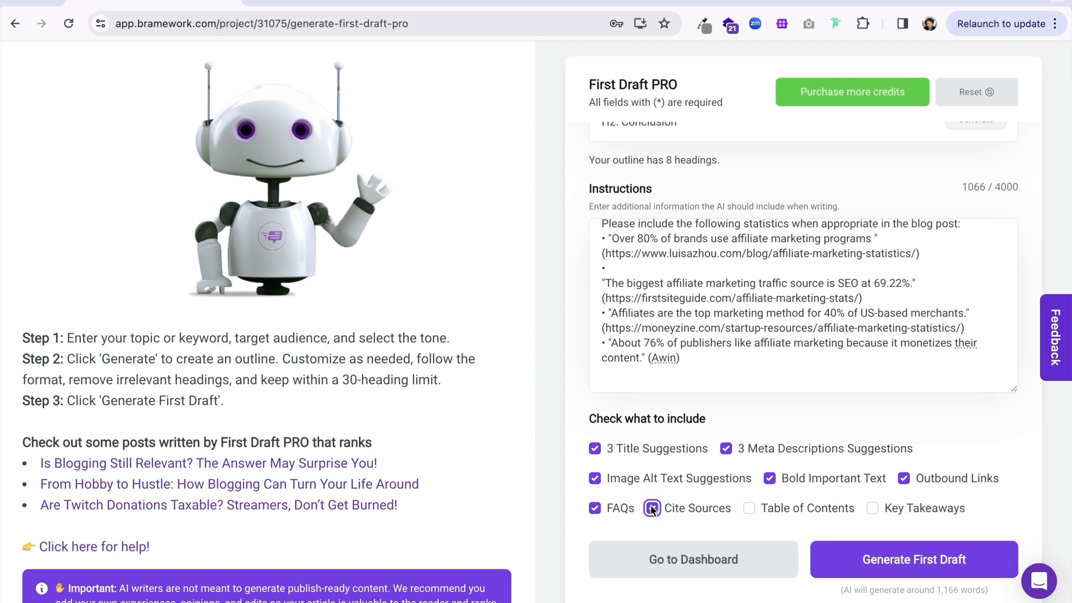
- Add Table of Contents and Key Takeaways to the included elements and generate the first draft
left_click(749, 508)
left_click(874, 507)
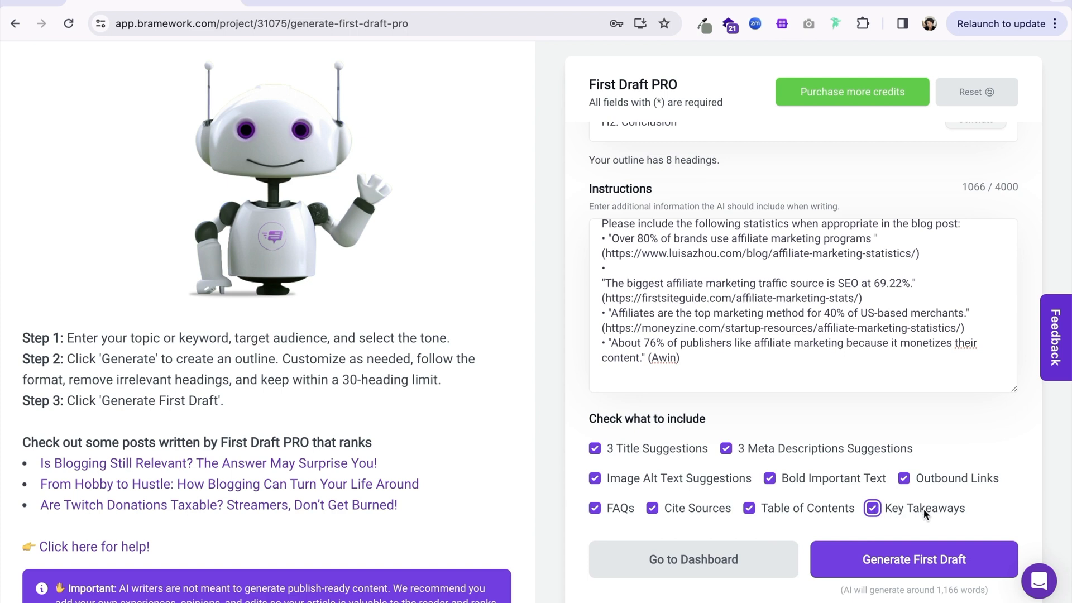
left_click(919, 567)
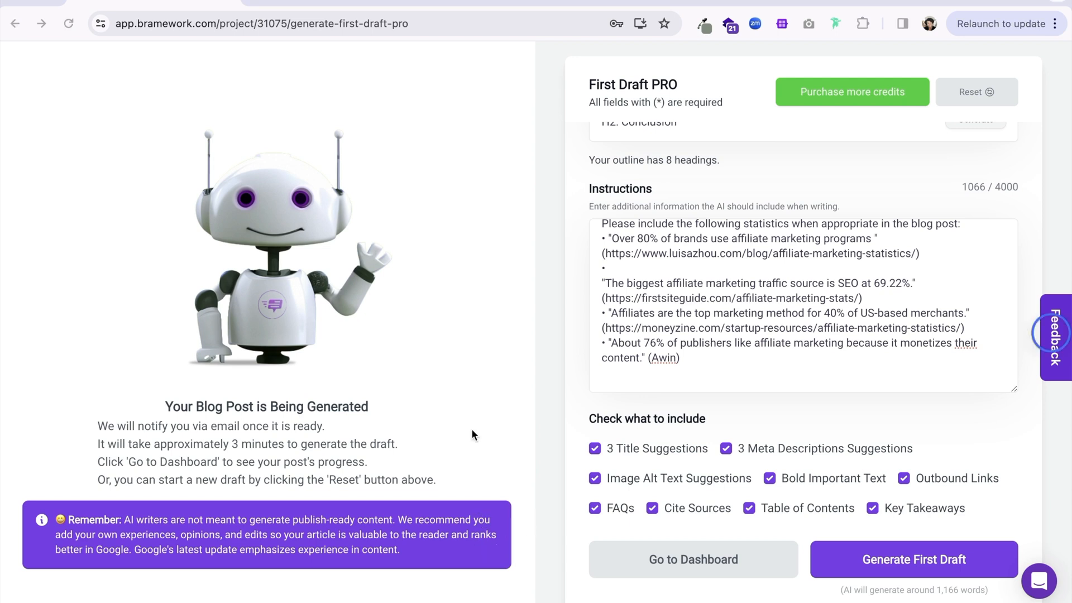
- Open the project dashboard and reload it to check the progress of the draft being generated
left_click_drag(99, 444, 393, 444)
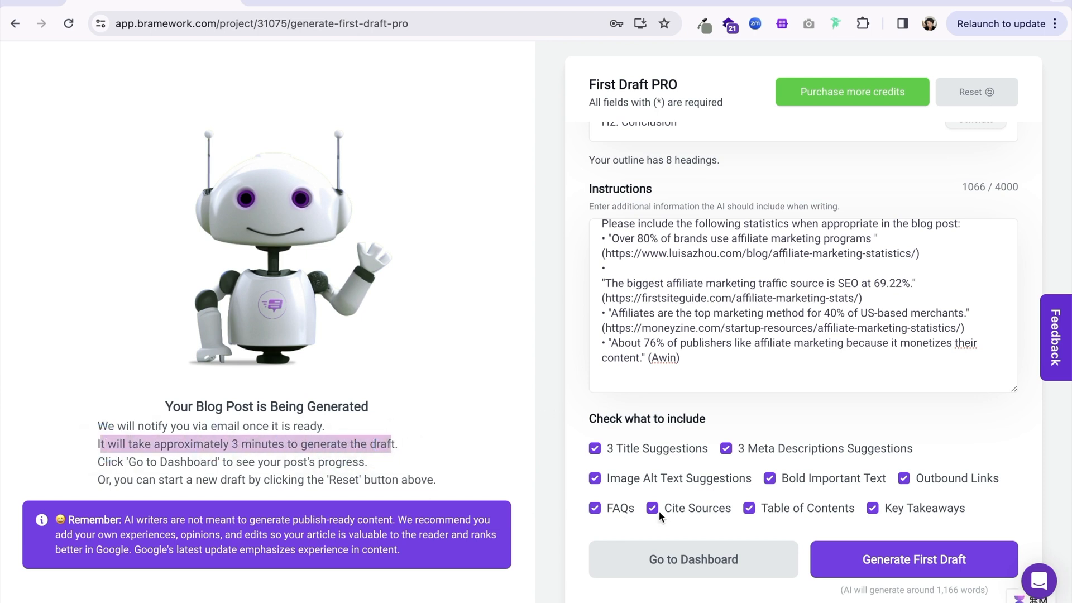
left_click(652, 567)
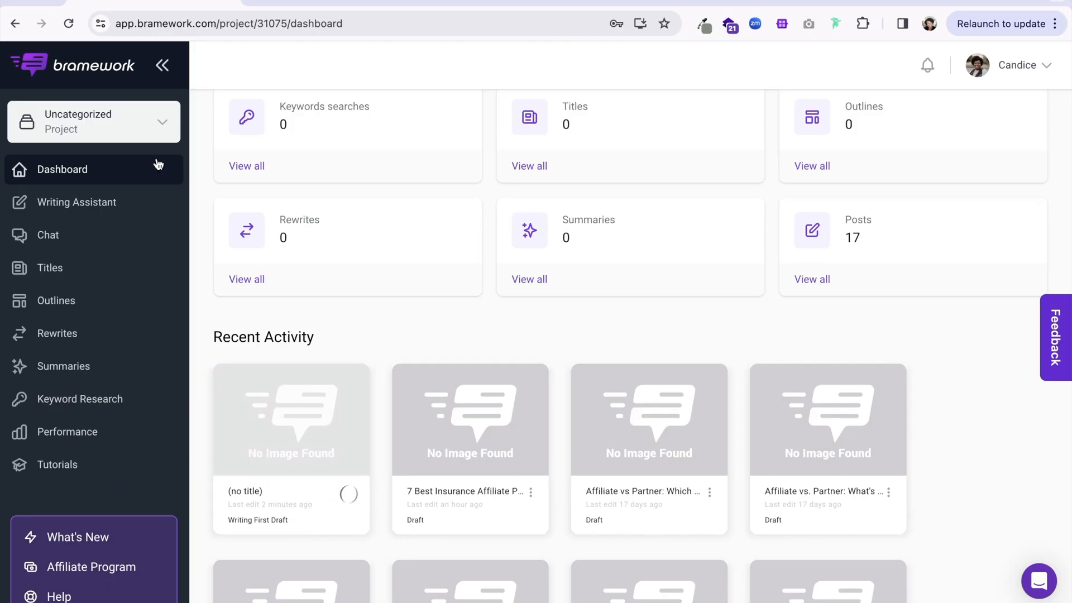
left_click(68, 25)
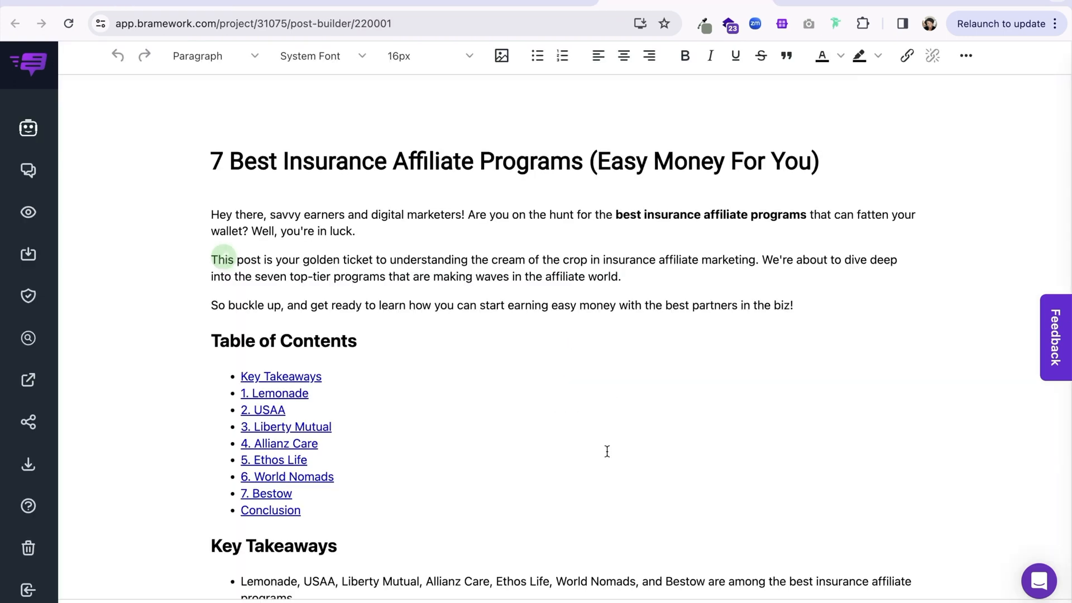
- Review the generated post's SEO Analyzer checks, from the keyword in the title through outbound links
scroll(607, 451, "down", 1)
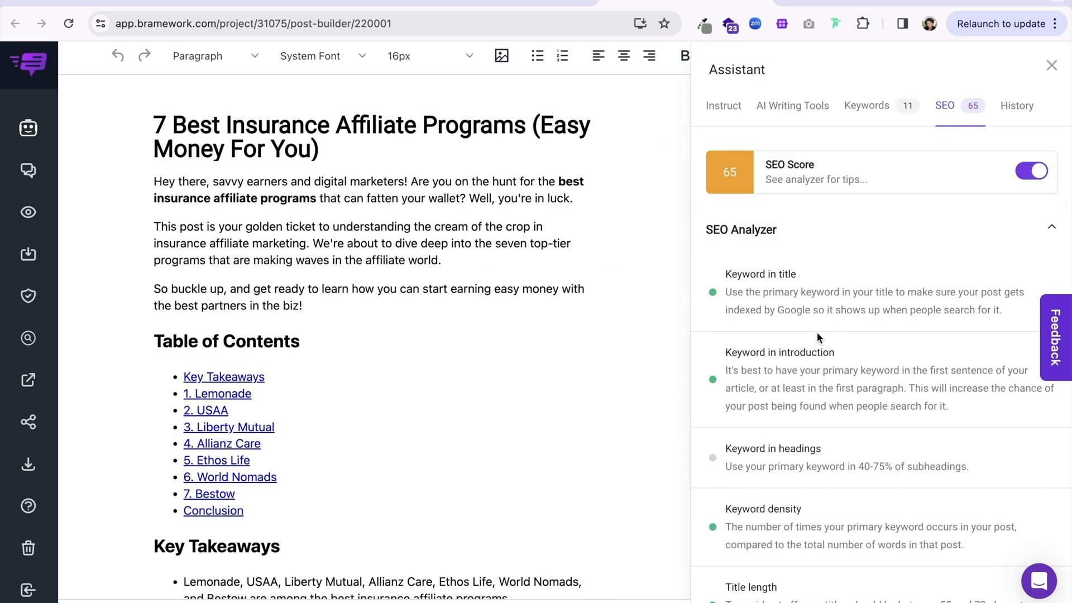
scroll(817, 331, "down", 2)
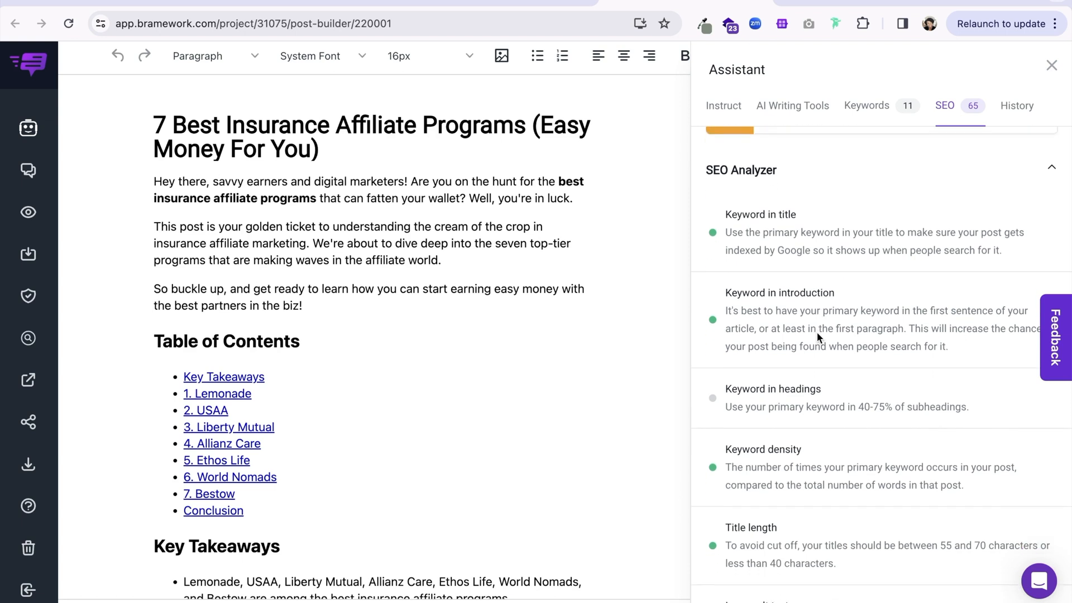
scroll(817, 332, "down", 2)
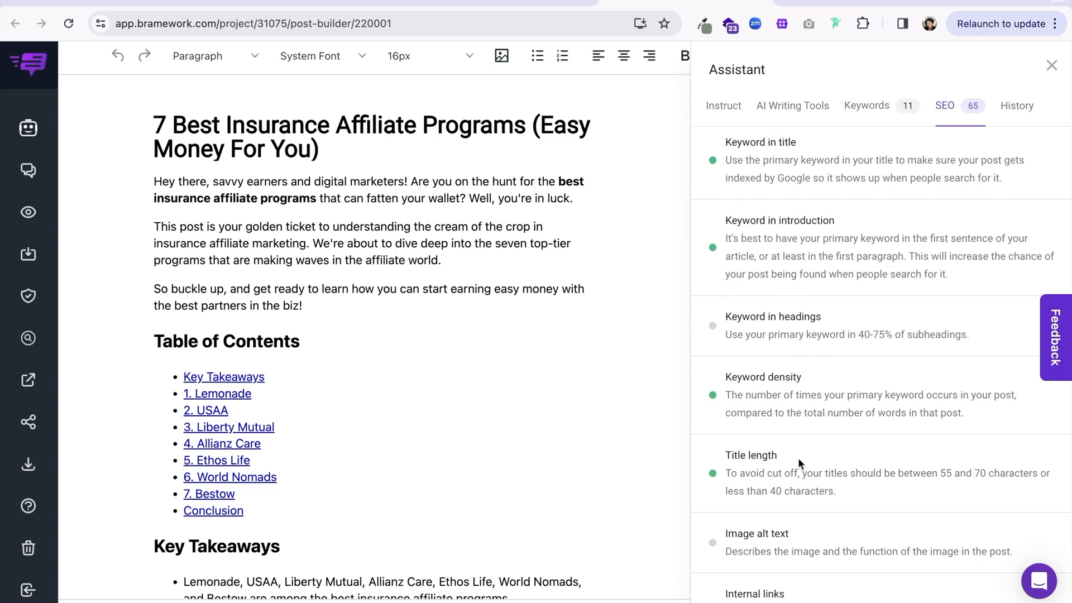
scroll(740, 466, "down", 2)
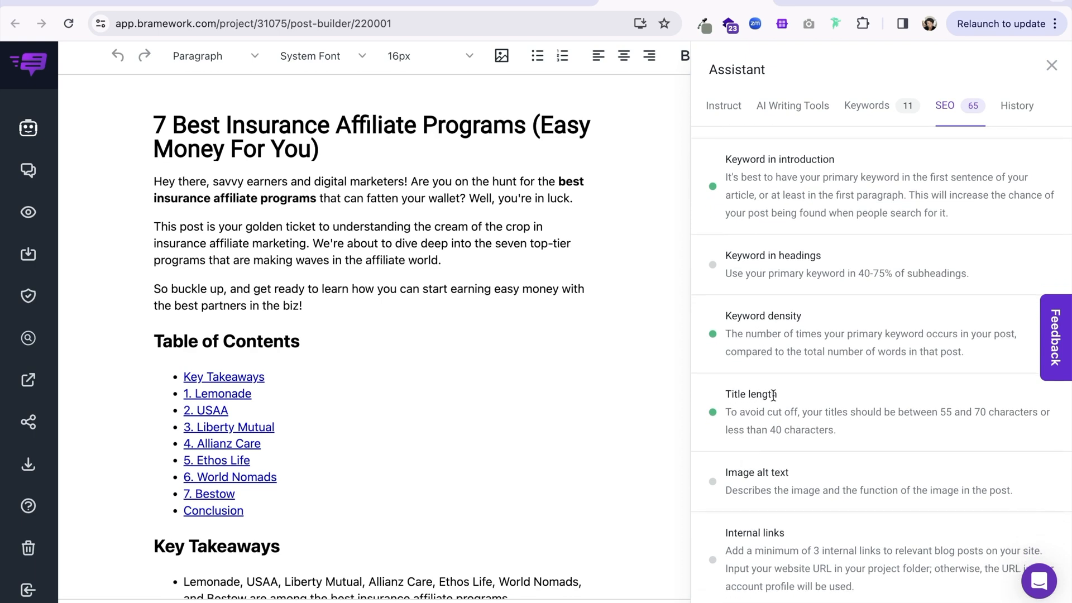
scroll(779, 401, "down", 4)
scroll(778, 461, "down", 2)
scroll(776, 459, "down", 2)
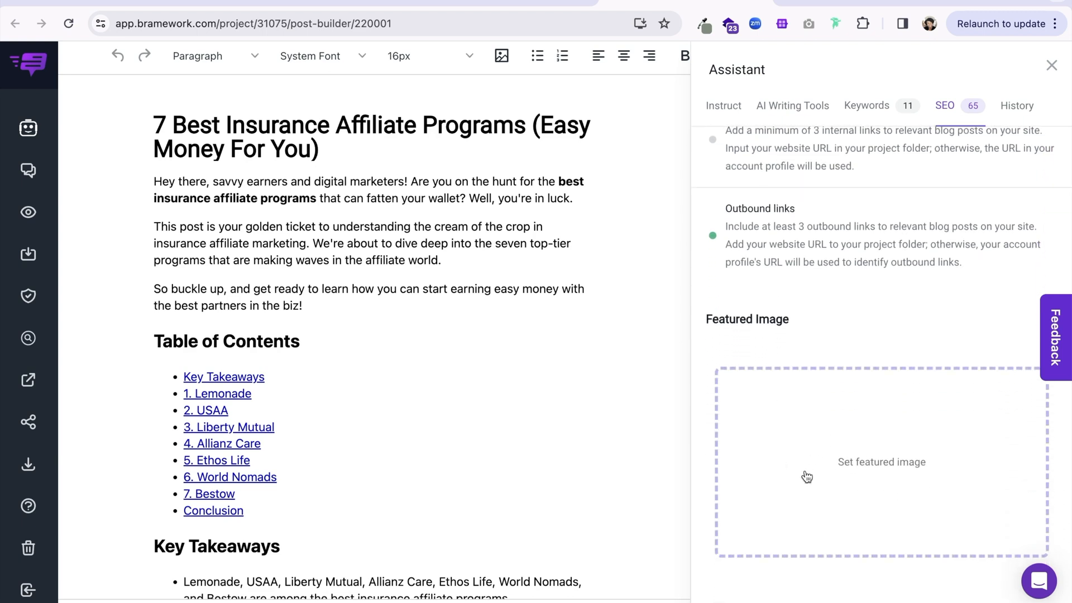
- Insert the suggested FAQ "What is an insurance affiliate program?" with its answer under the post's FAQs heading
scroll(806, 475, "down", 5)
scroll(805, 470, "down", 1)
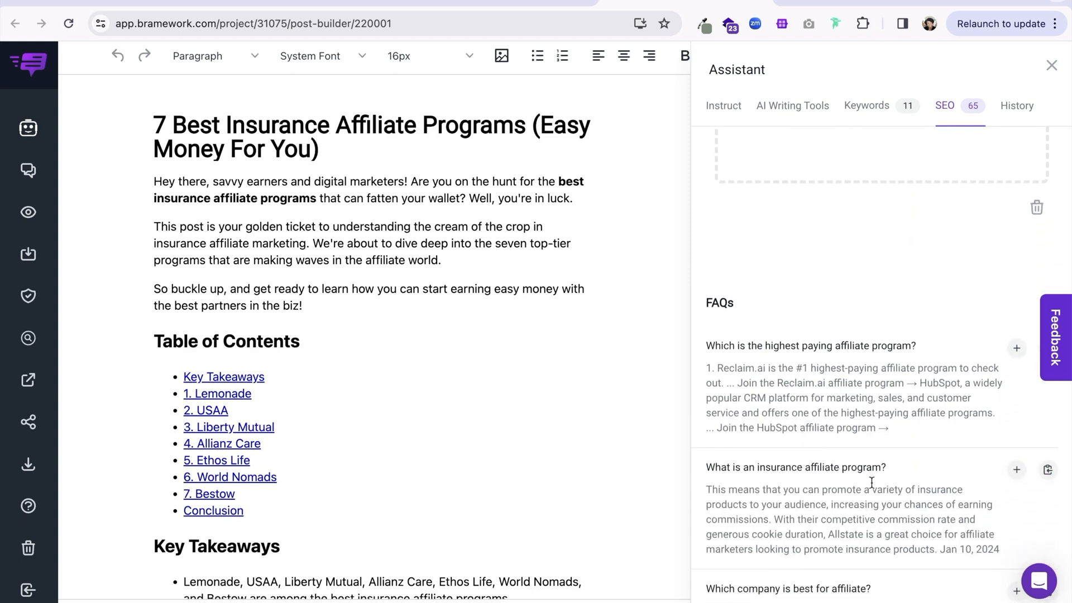
scroll(871, 482, "down", 1)
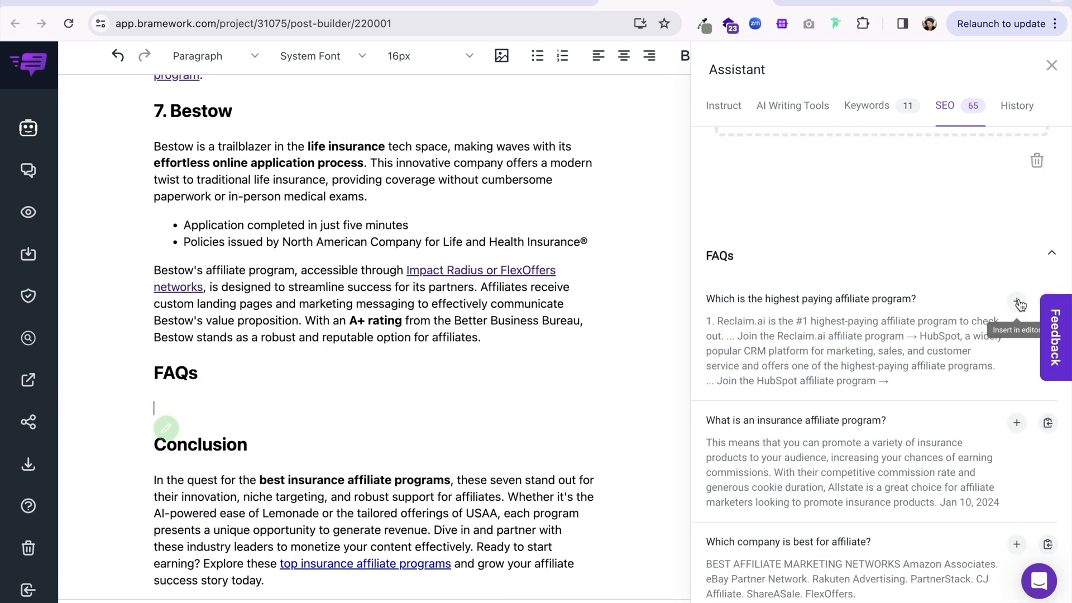
left_click(1017, 424)
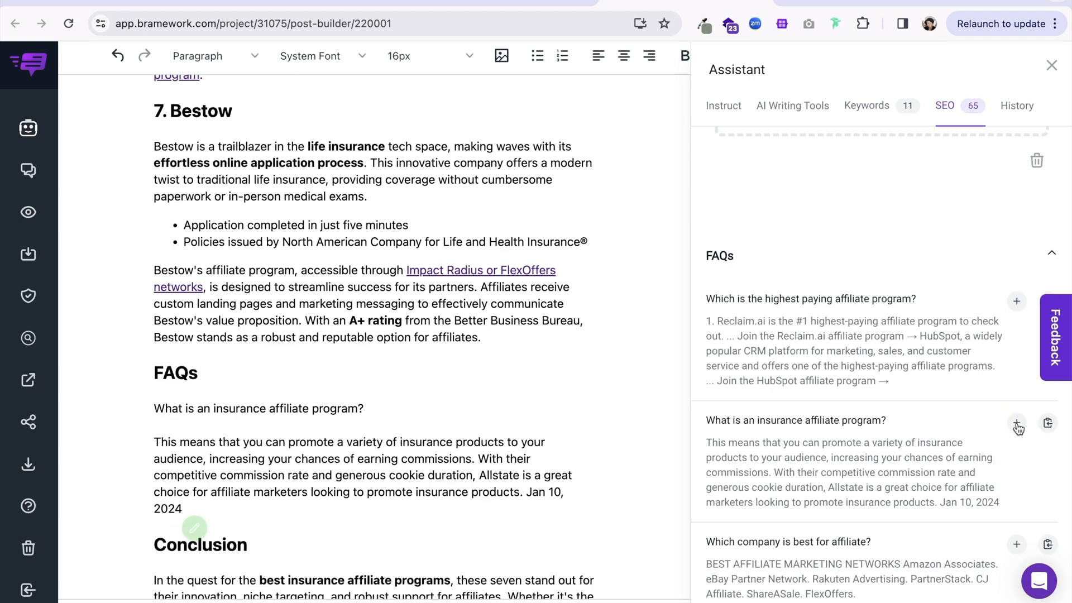
- Examine the remaining FAQs, the sources, and the title, meta description and image alt text suggestions for the post
scroll(928, 431, "down", 2)
scroll(928, 432, "down", 2)
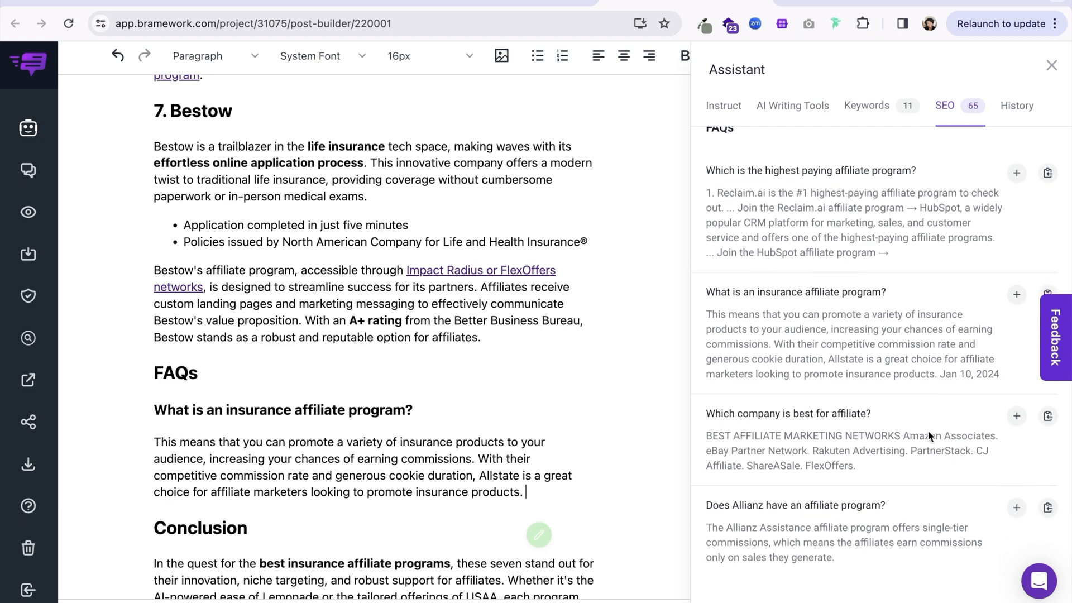
scroll(928, 435, "down", 3)
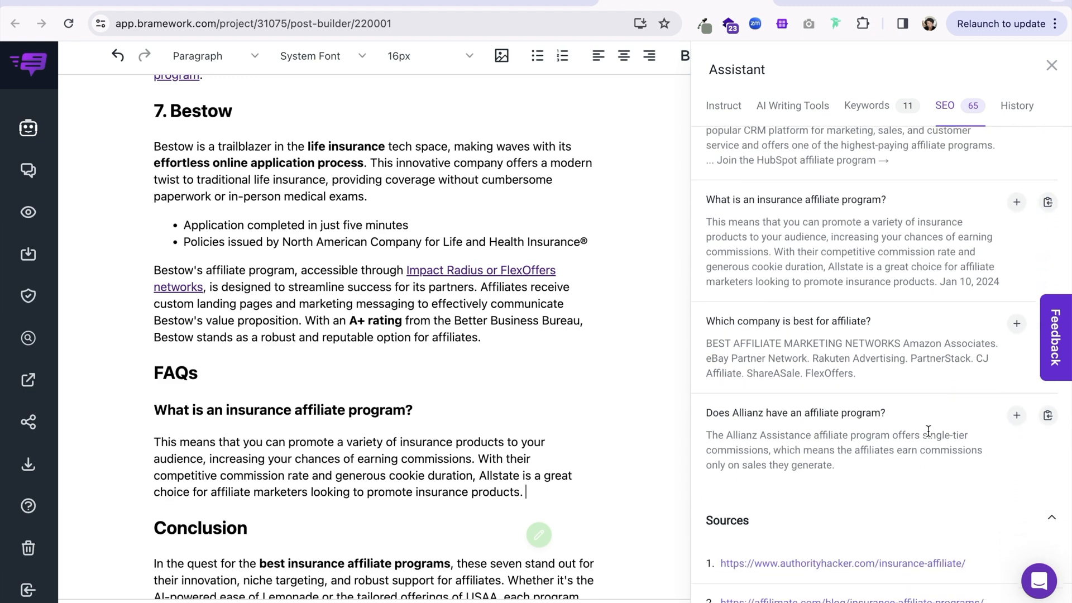
scroll(928, 437, "down", 2)
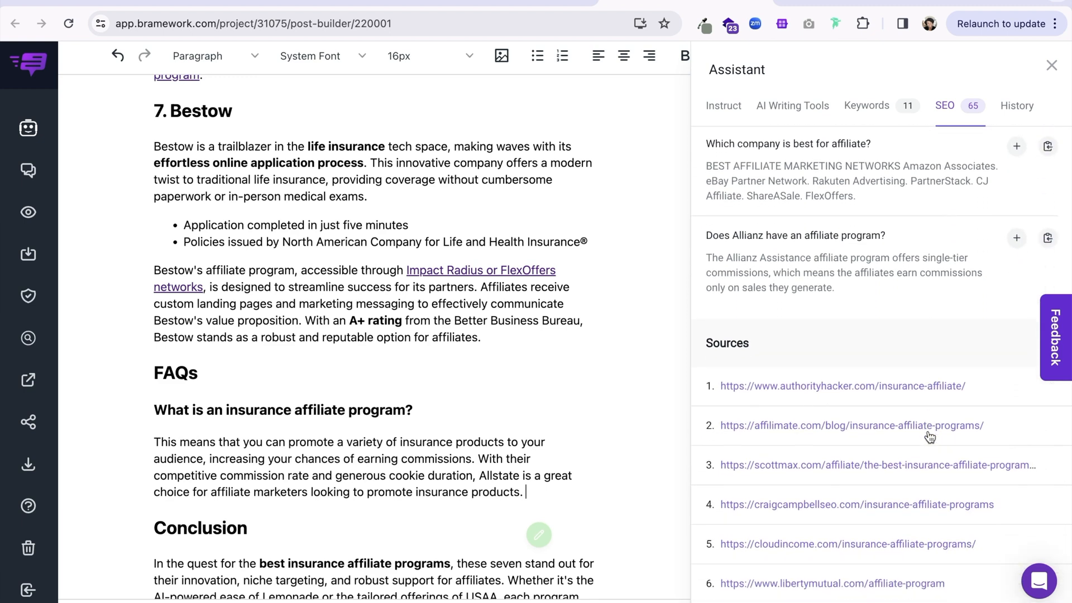
scroll(928, 432, "down", 3)
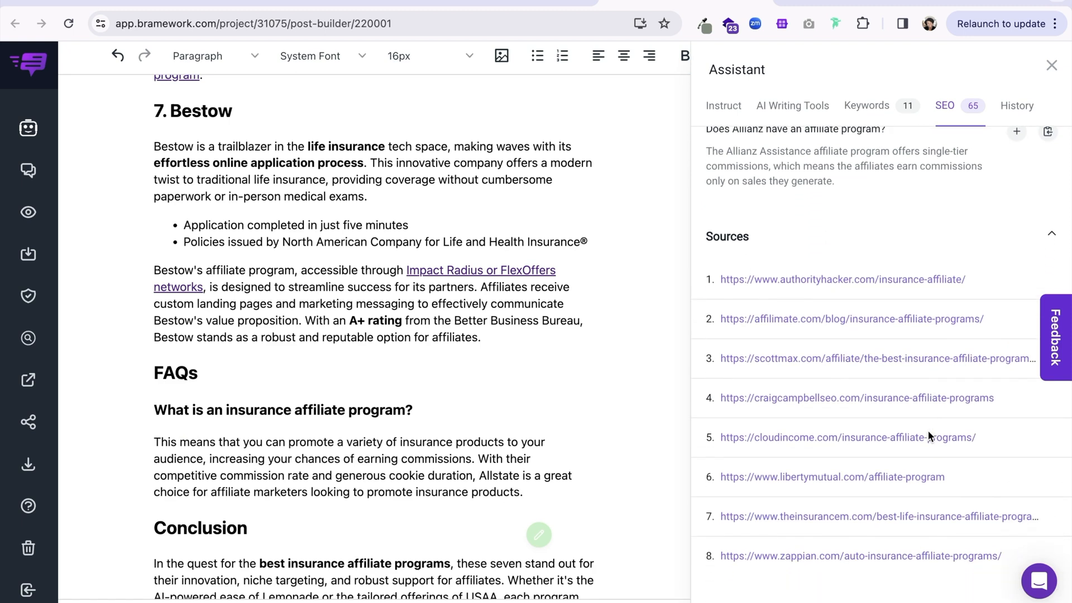
scroll(928, 434, "down", 2)
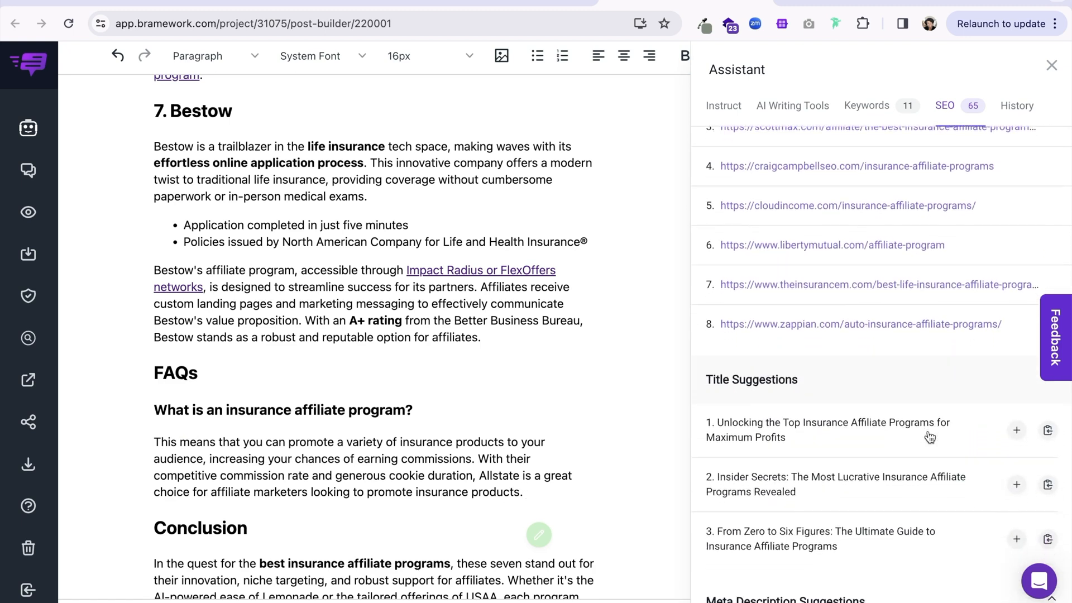
scroll(928, 431, "down", 2)
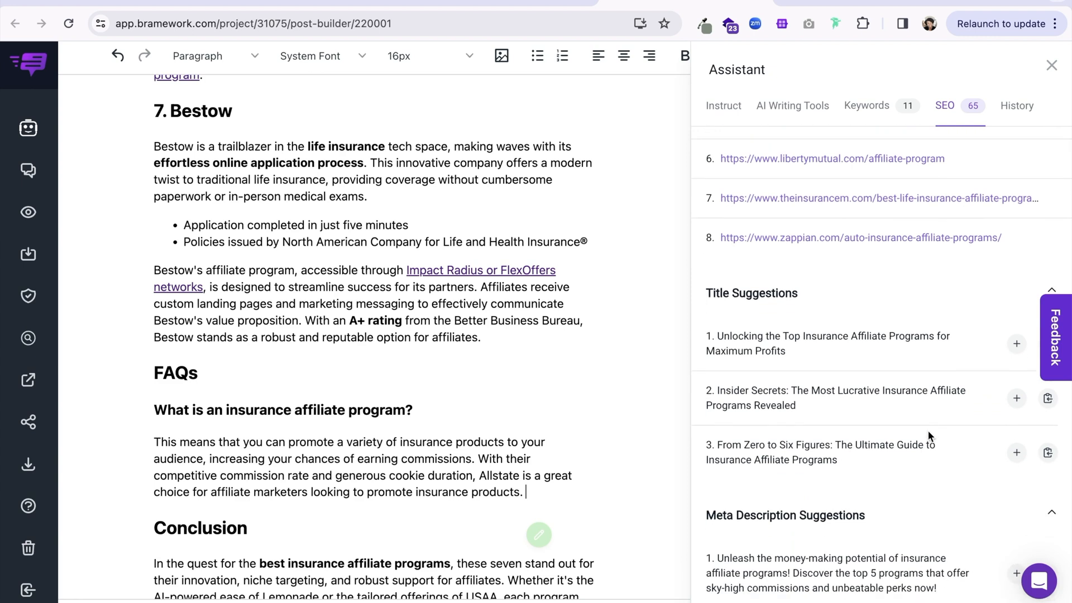
scroll(929, 433, "down", 3)
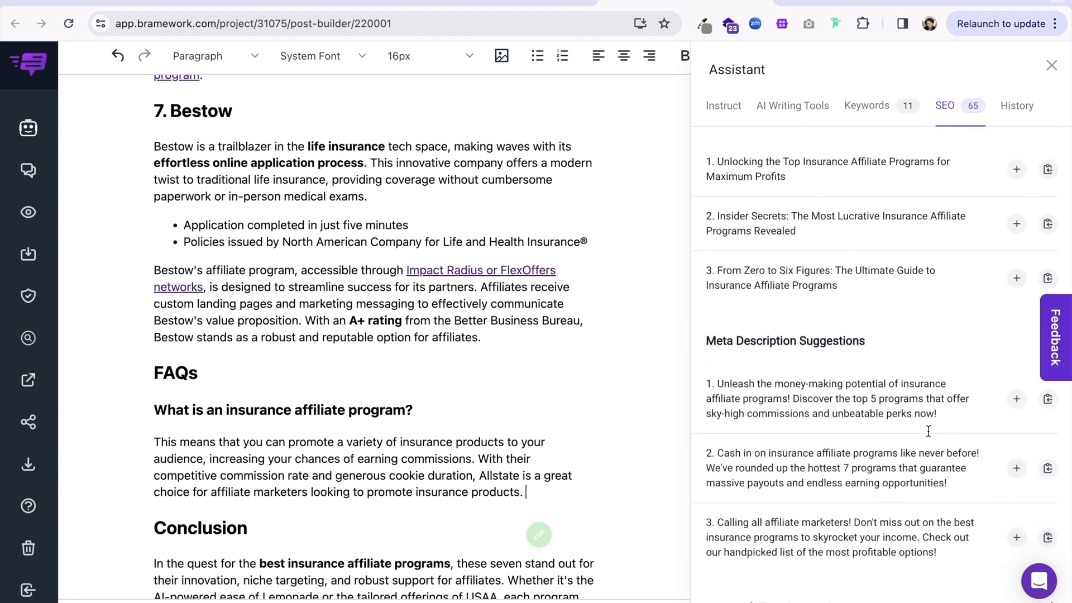
scroll(928, 431, "down", 2)
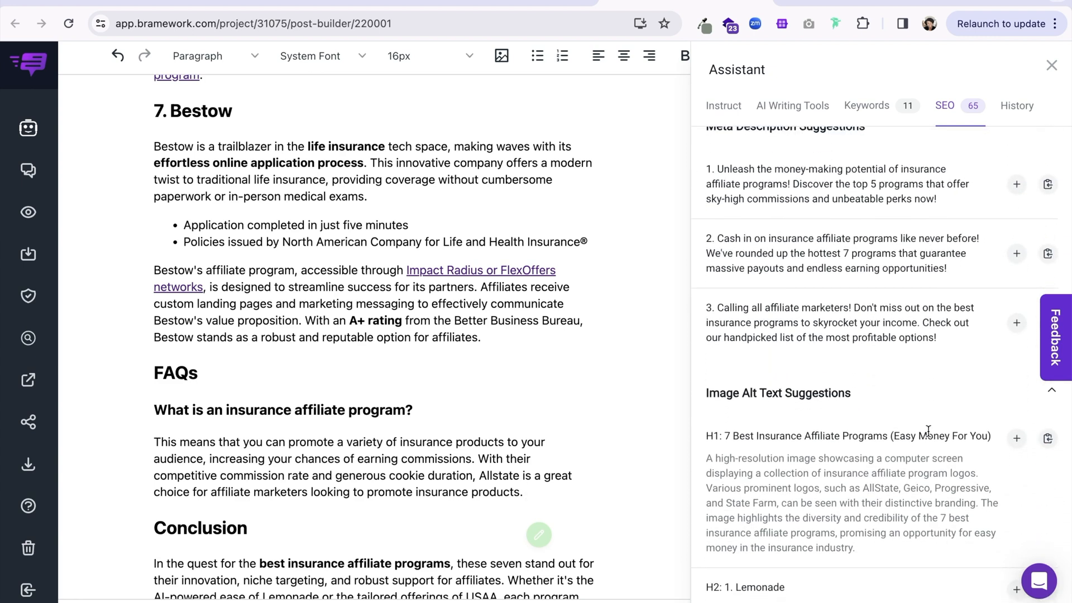
scroll(928, 430, "down", 2)
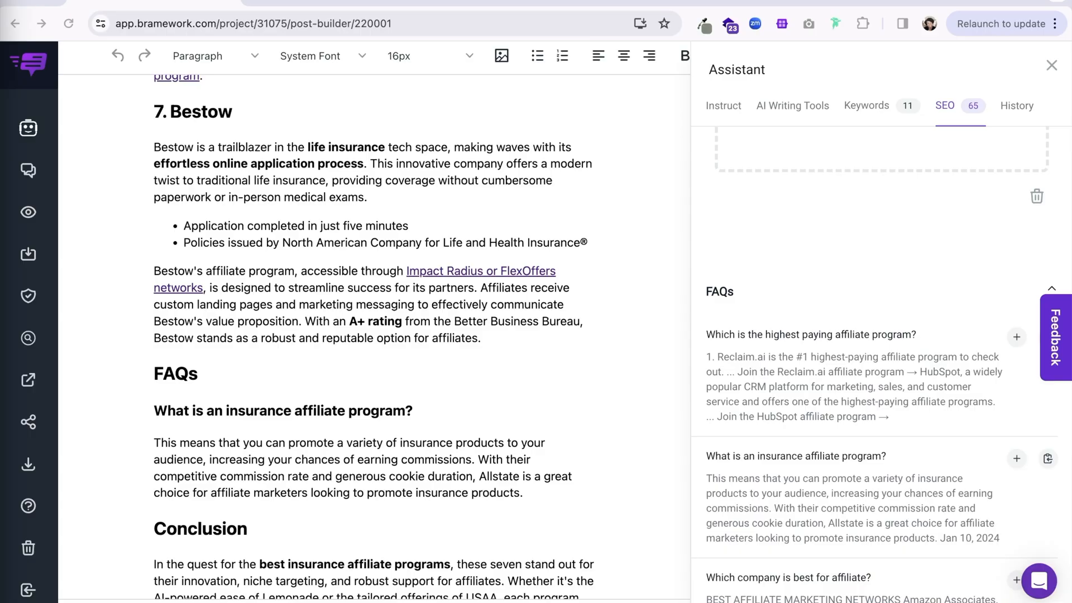
- Save the post with the status Published and open the download format choices
left_click(29, 255)
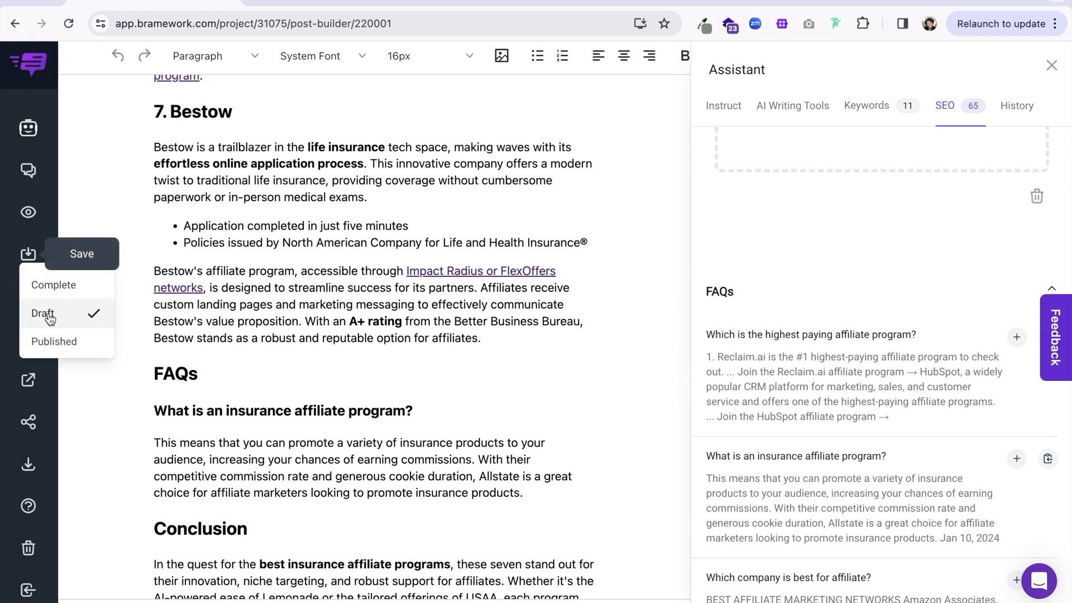
left_click(50, 342)
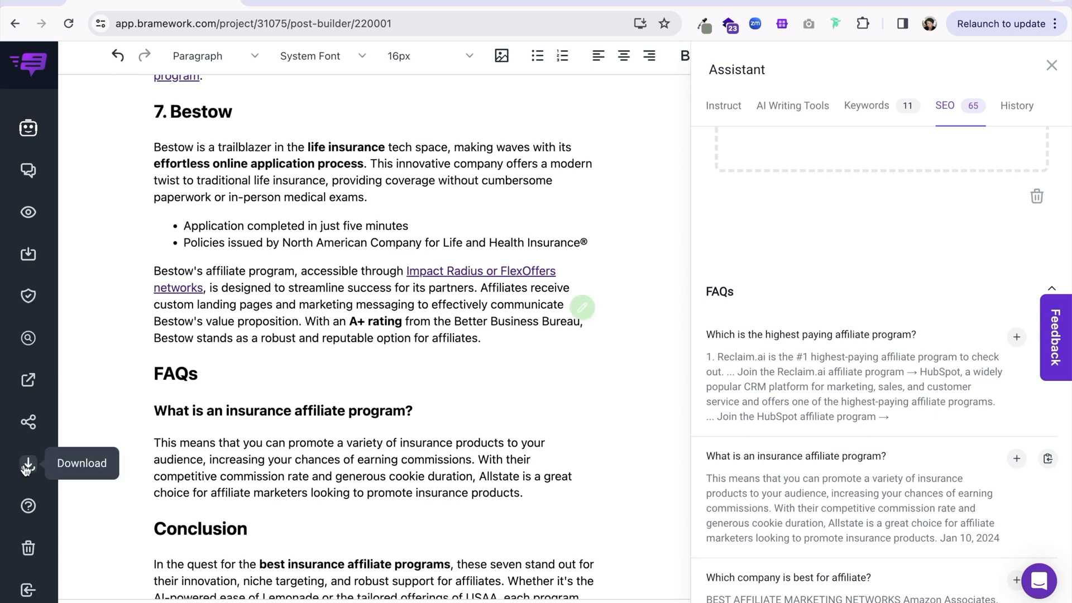
left_click(27, 466)
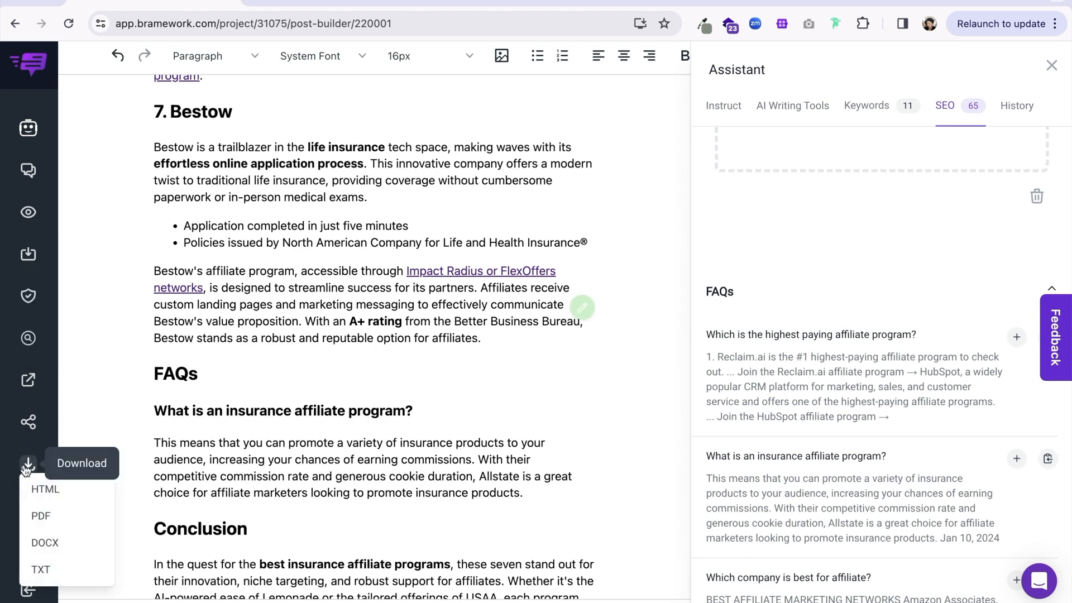